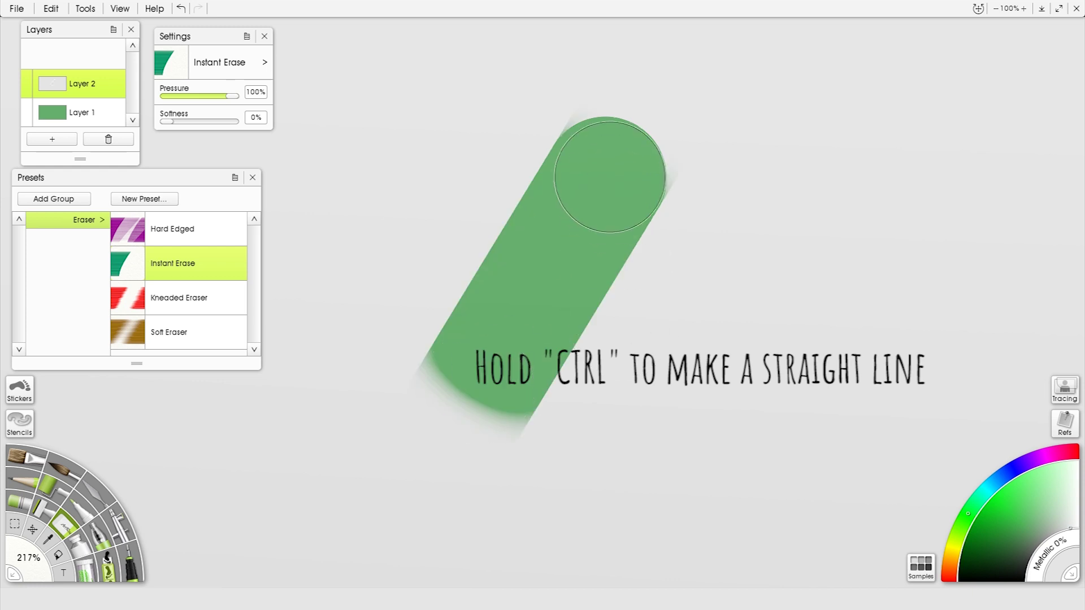
- Erase the bird's straight breast line, and a large round belly with Instant Erase at 500% size
ctrl+click(608, 379)
key(bracketright)
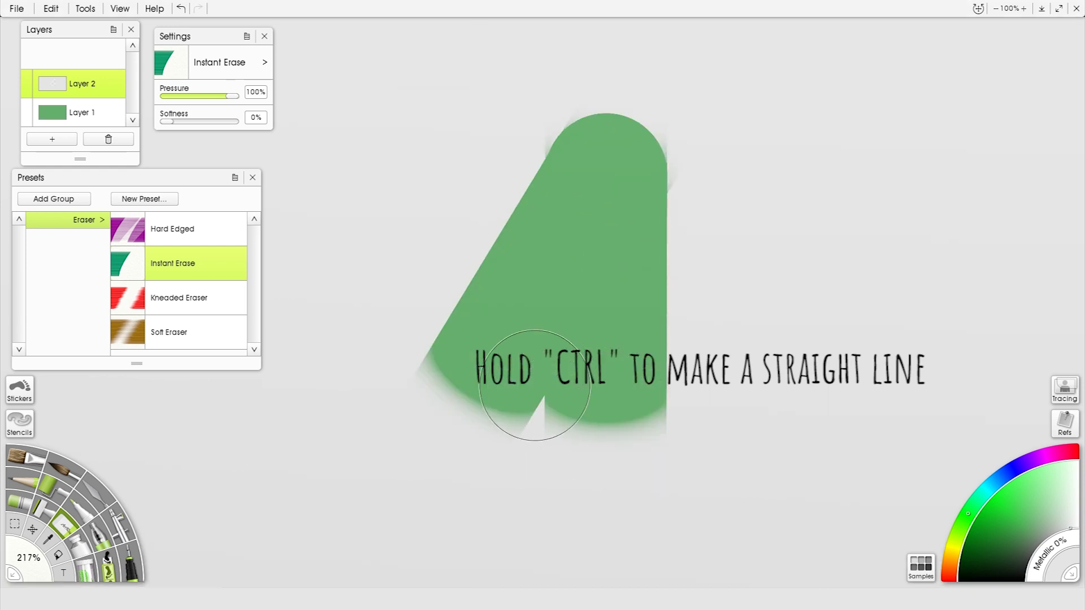
key(bracketright)
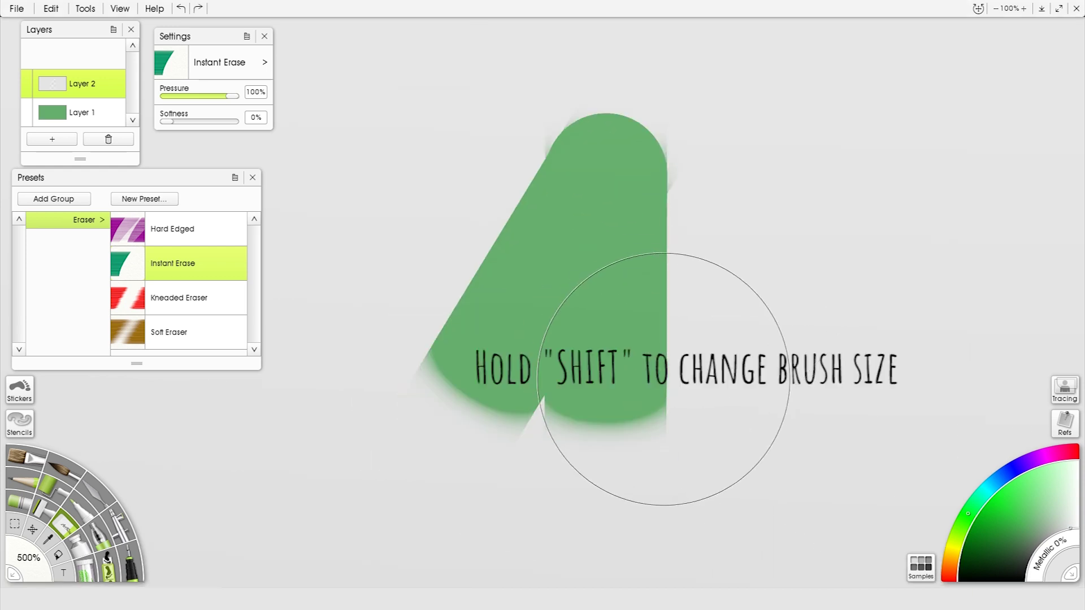
key(ctrl+z)
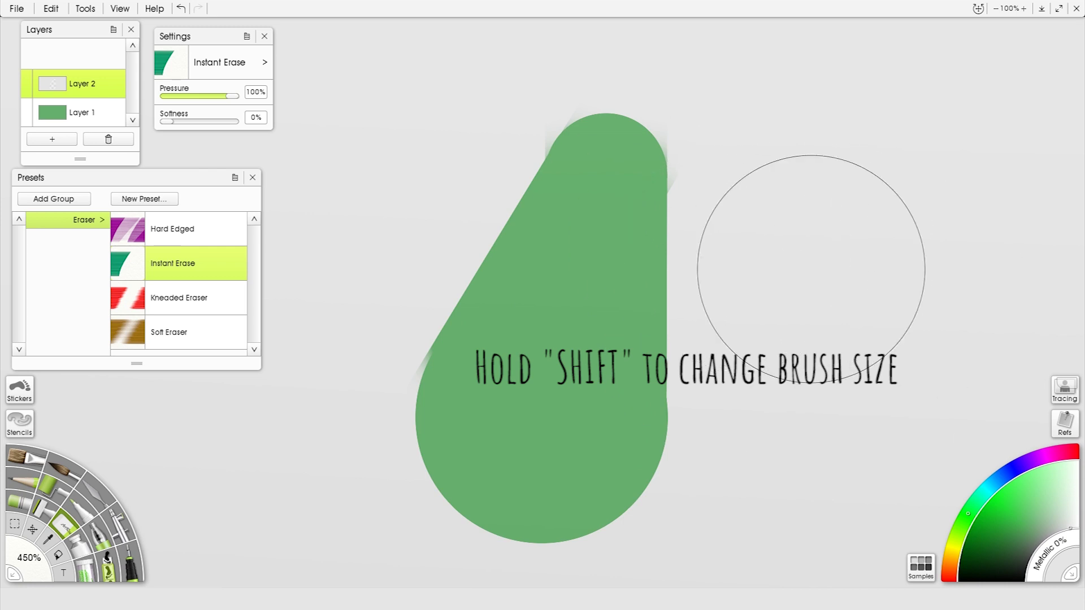
- Erase a short pointed beak beside the head at 26% eraser size, replacing the first, larger attempt
drag(812, 266, 349, 261)
drag(708, 199, 647, 157)
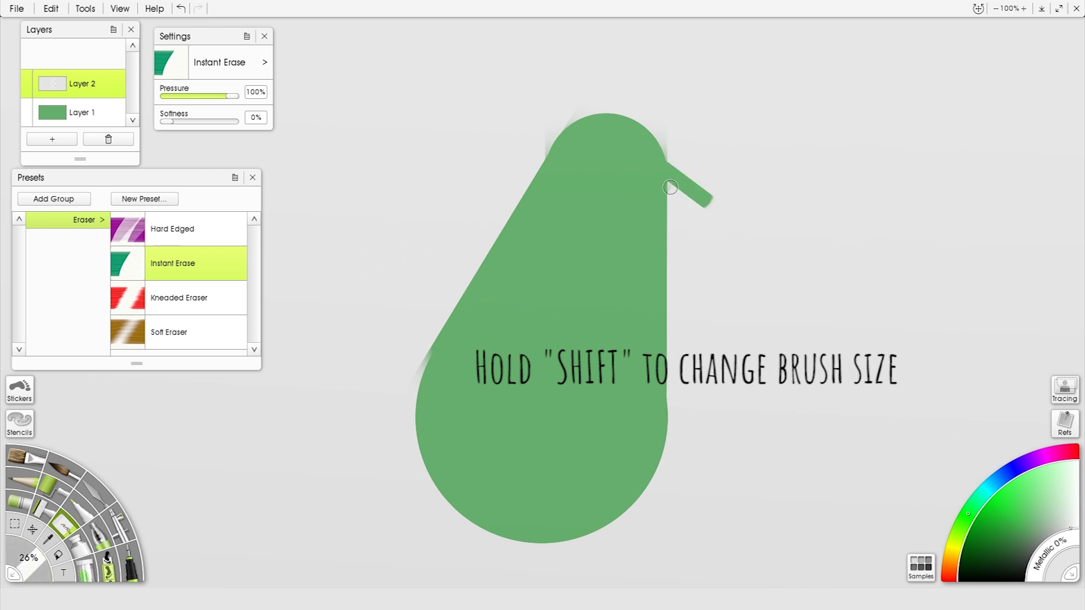
shift+click(648, 247)
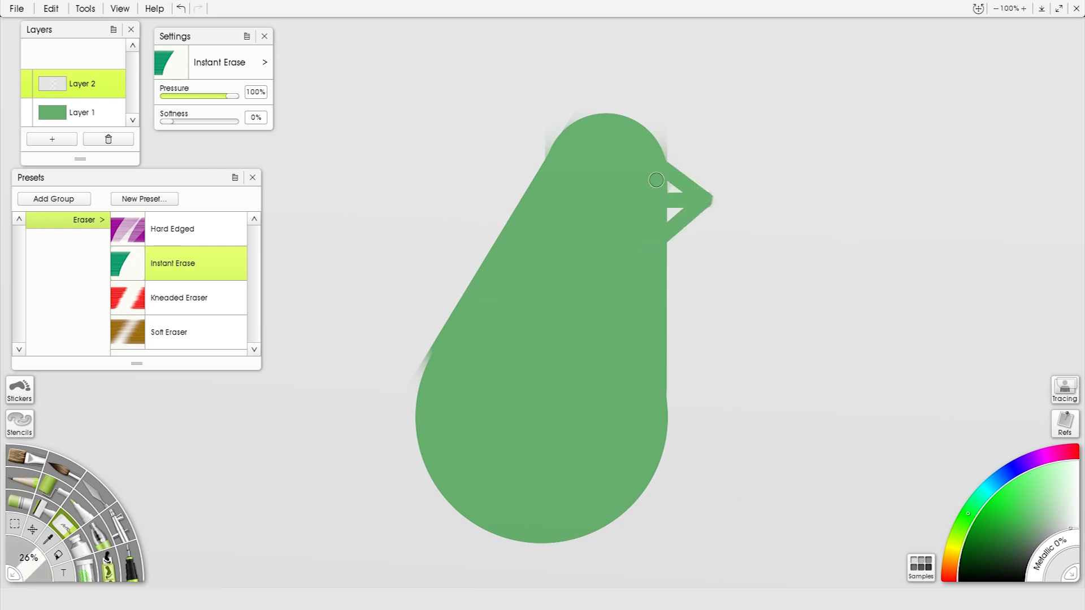
key(ctrl+z)
key(ctrl+z)
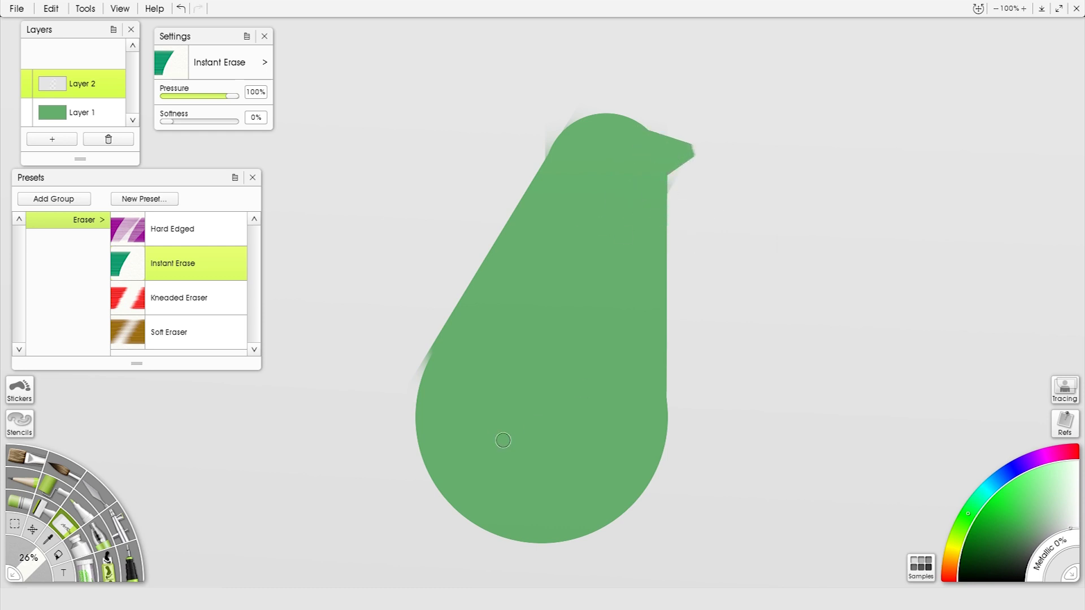
drag(517, 435, 539, 435)
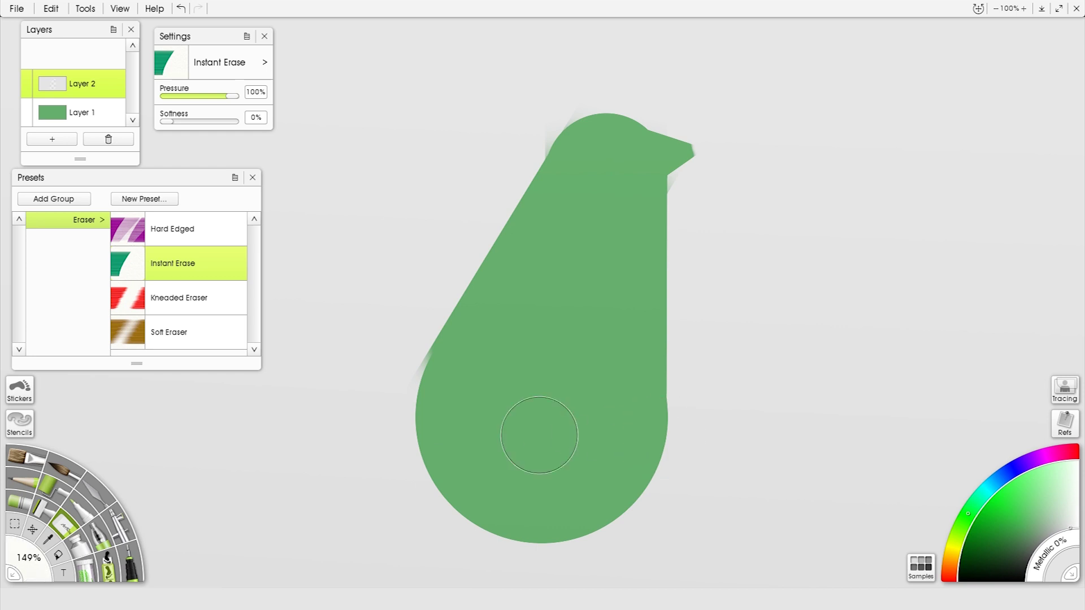
key(ctrl+z)
key(ctrl+z)
key(ctrl+z)
key(ctrl+z)
key(ctrl+z)
key(ctrl+z)
key(ctrl+z)
key(ctrl+z)
mouse_move(445, 399)
mouse_down()
mouse_move(301, 245)
mouse_move(448, 564)
mouse_up()
key(ctrl+z)
key(ctrl+z)
- Erase a widening tail from the lower back of the body down to the canvas edge with straight strokes
drag(458, 418, 437, 412)
drag(396, 585, 396, 586)
drag(438, 418, 465, 587)
drag(440, 469, 430, 585)
- Move Layer 2 upward, scale it down to 80% and apply the transform
click(33, 529)
drag(432, 290, 427, 204)
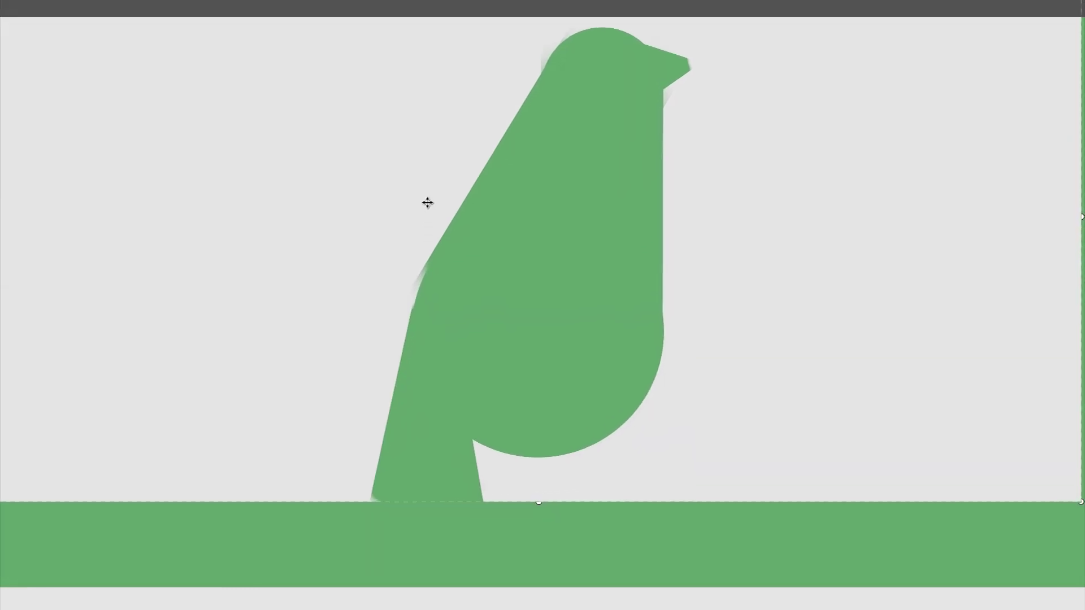
click(591, 314)
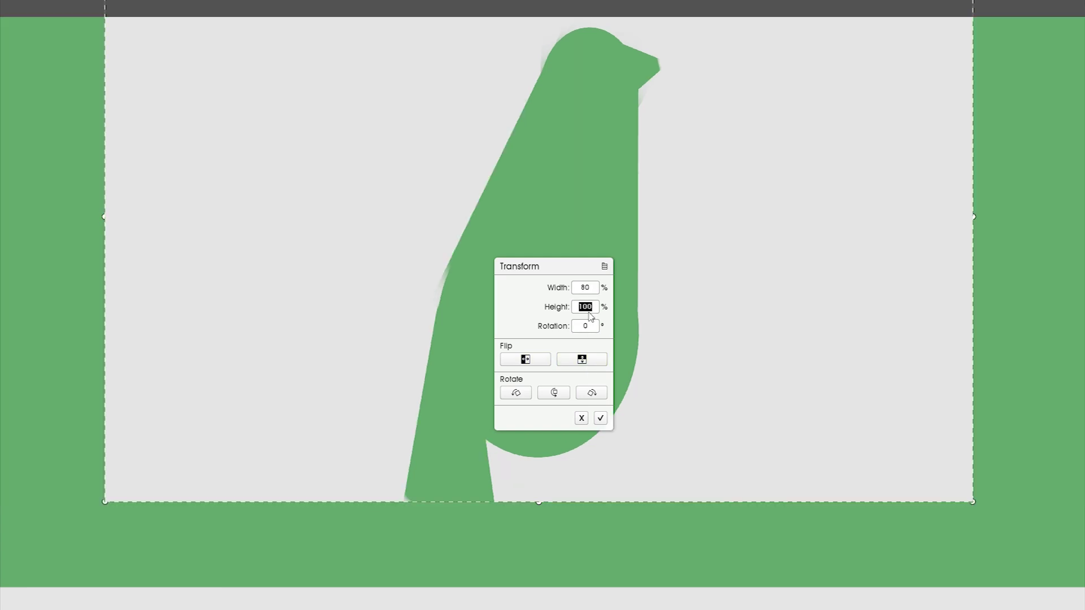
click(600, 424)
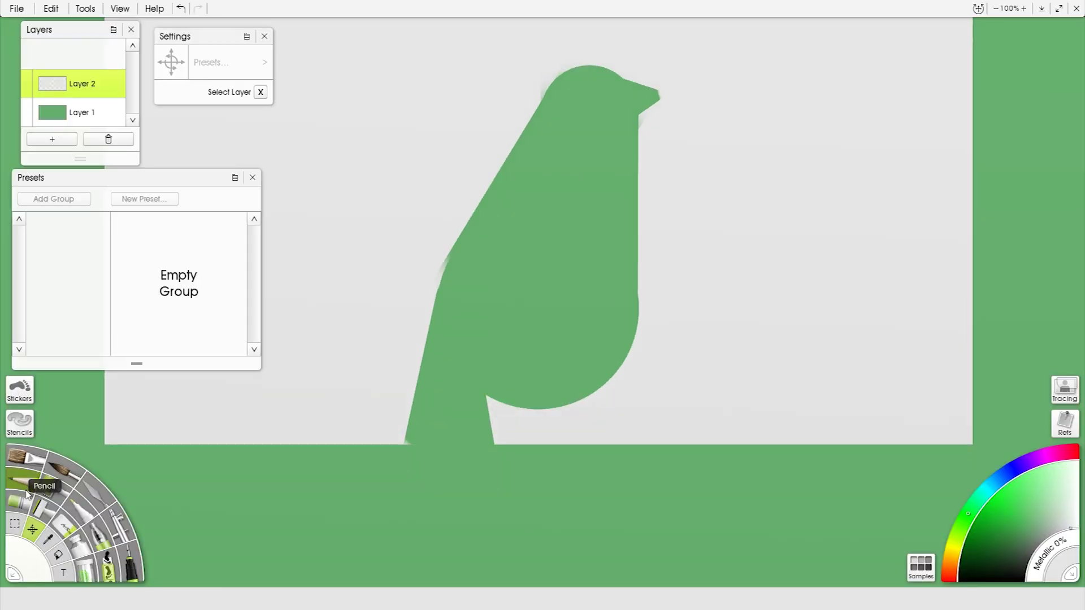
- Cover the exposed green around the shrunken layer with grey Ink Pen strokes at 93% size, leaving the tail reaching the canvas edge
click(129, 565)
mouse_move(536, 455)
mouse_down()
mouse_move(600, 572)
mouse_move(756, 470)
mouse_move(979, 112)
mouse_move(931, 205)
mouse_move(1046, 462)
mouse_move(793, 583)
mouse_move(627, 526)
mouse_move(370, 468)
mouse_move(365, 414)
mouse_move(302, 582)
mouse_move(228, 542)
mouse_move(82, 430)
mouse_move(23, 503)
mouse_move(180, 26)
mouse_move(147, 518)
mouse_up()
drag(380, 373, 395, 396)
drag(391, 374, 362, 591)
drag(530, 455, 564, 594)
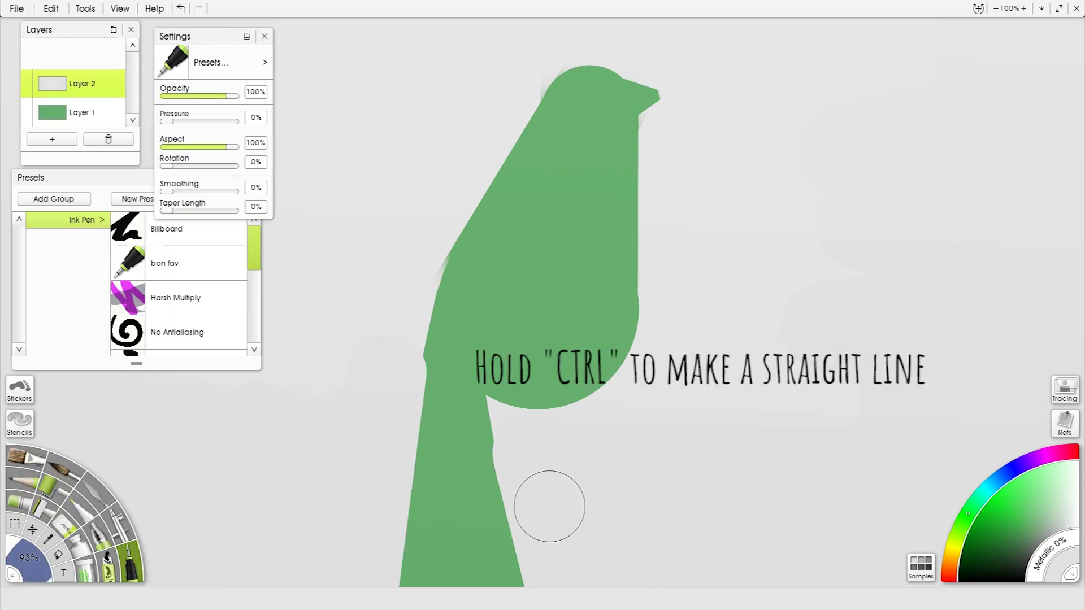
- Widen the tail edge, lower back and rear of the head with Instant Erase at 215% size
key(e)
mouse_move(468, 382)
mouse_down()
mouse_move(456, 331)
mouse_move(487, 317)
mouse_move(533, 322)
mouse_move(468, 300)
mouse_up()
click(500, 309)
key(ctrl+z)
click(493, 309)
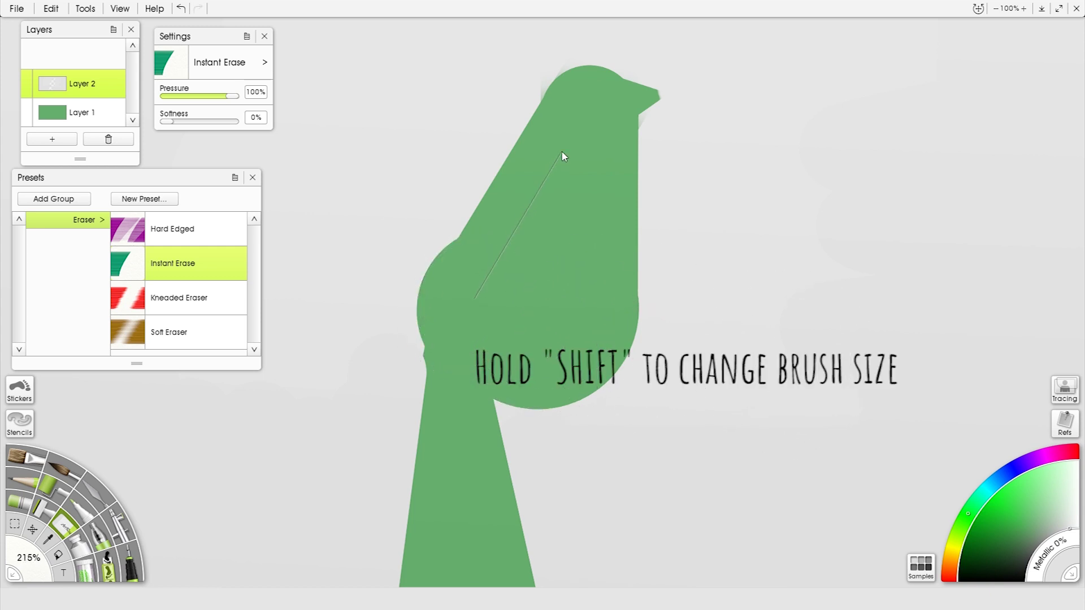
drag(557, 157, 558, 155)
click(574, 116)
- Trim the bird's back with straight grey Ink Pen strokes, one vertical at the lower back and one diagonal up to the head
click(131, 564)
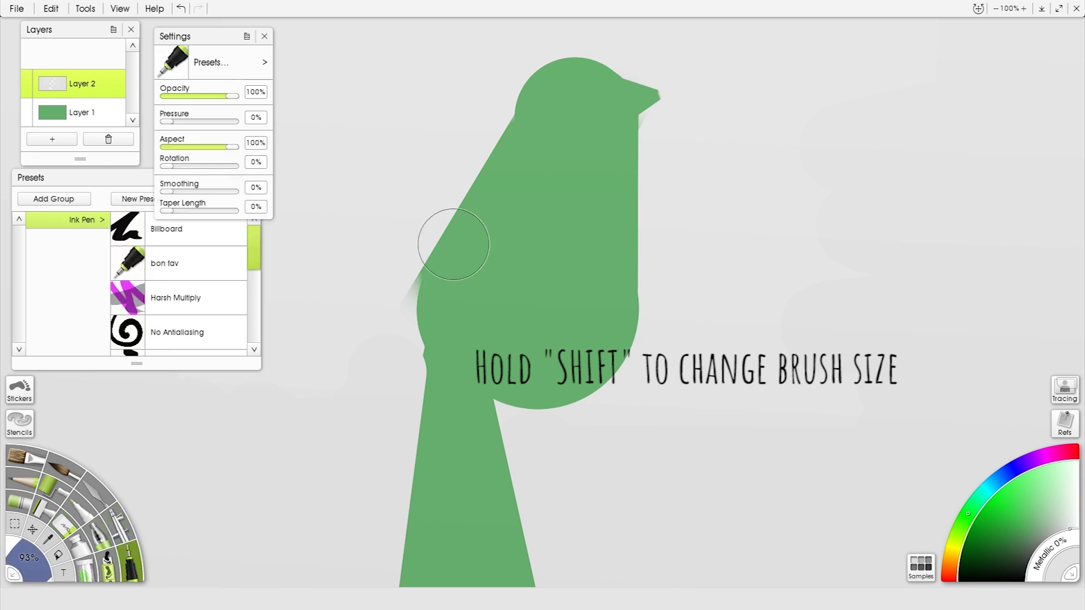
drag(384, 211, 386, 344)
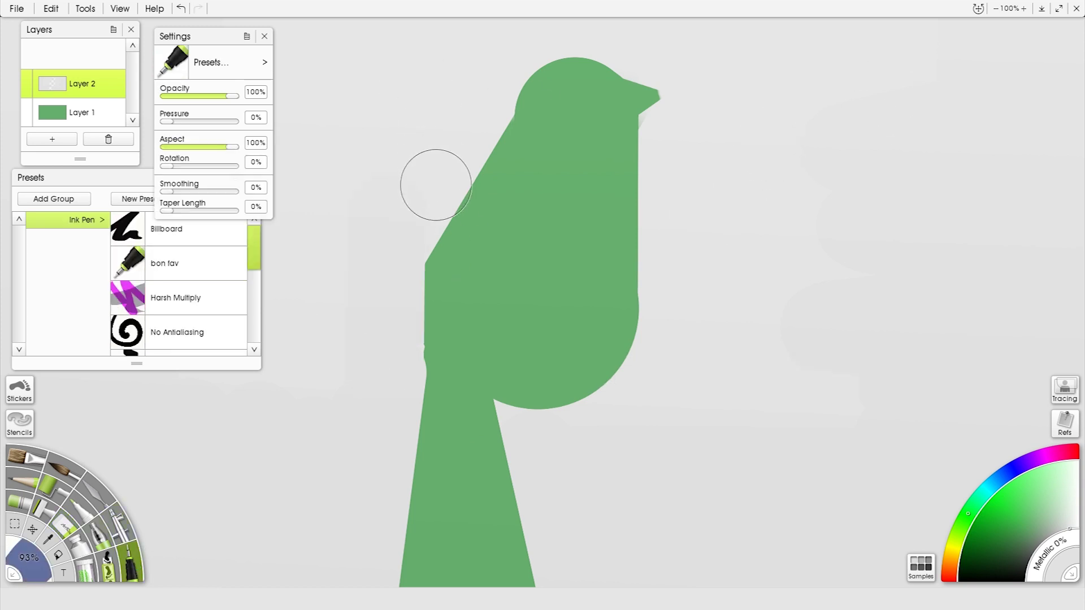
drag(404, 191, 547, 8)
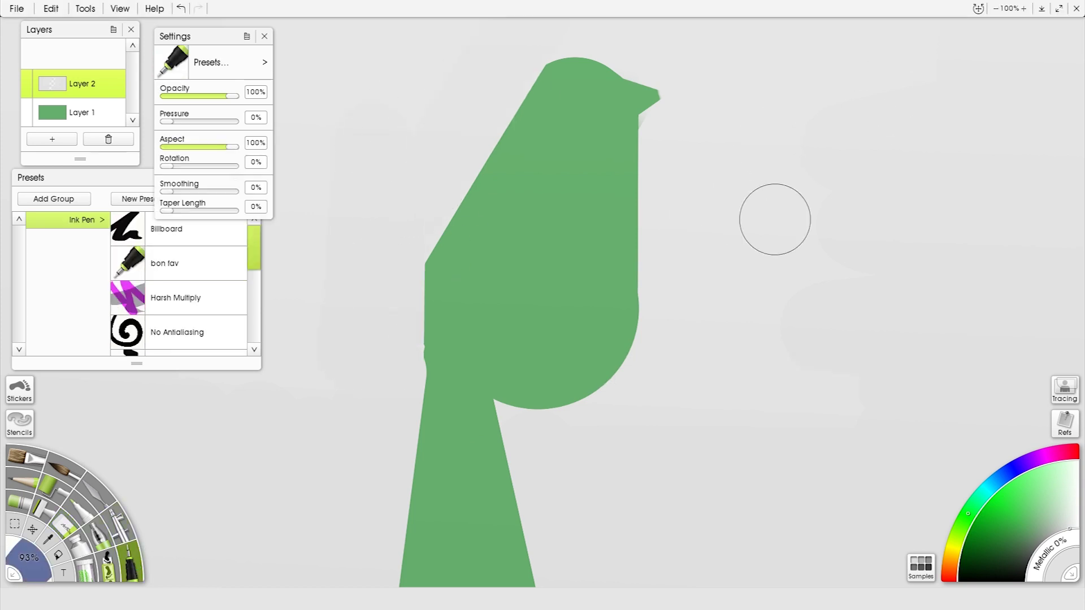
- Erase a thin straight branch sloping below the body and extend it down to the left canvas edge at 24% eraser size
drag(357, 450, 433, 416)
drag(322, 387, 906, 512)
key(ctrl+z)
key(e)
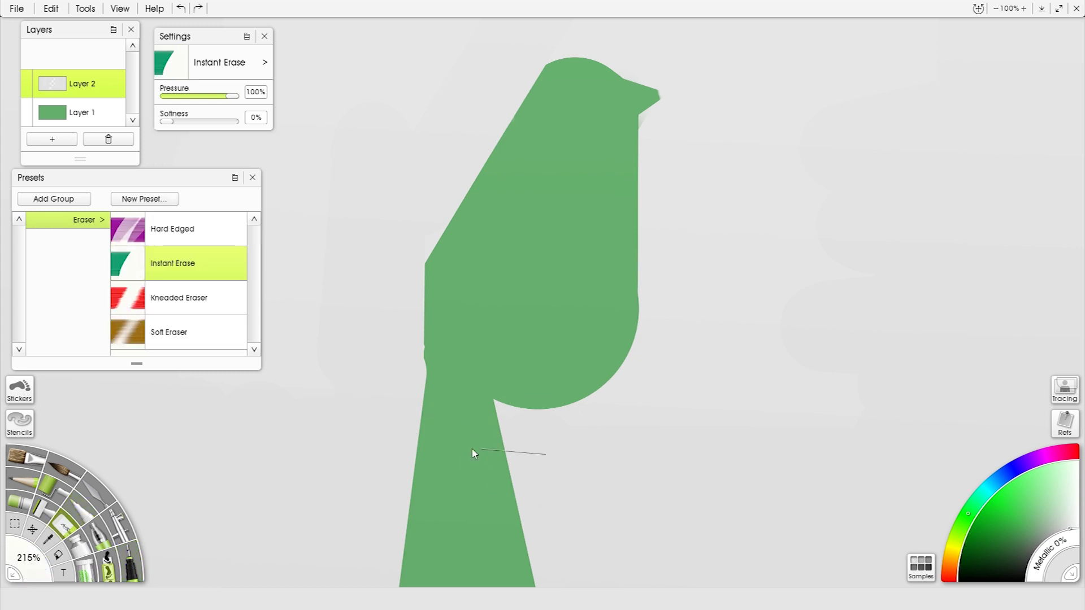
key(ctrl+y)
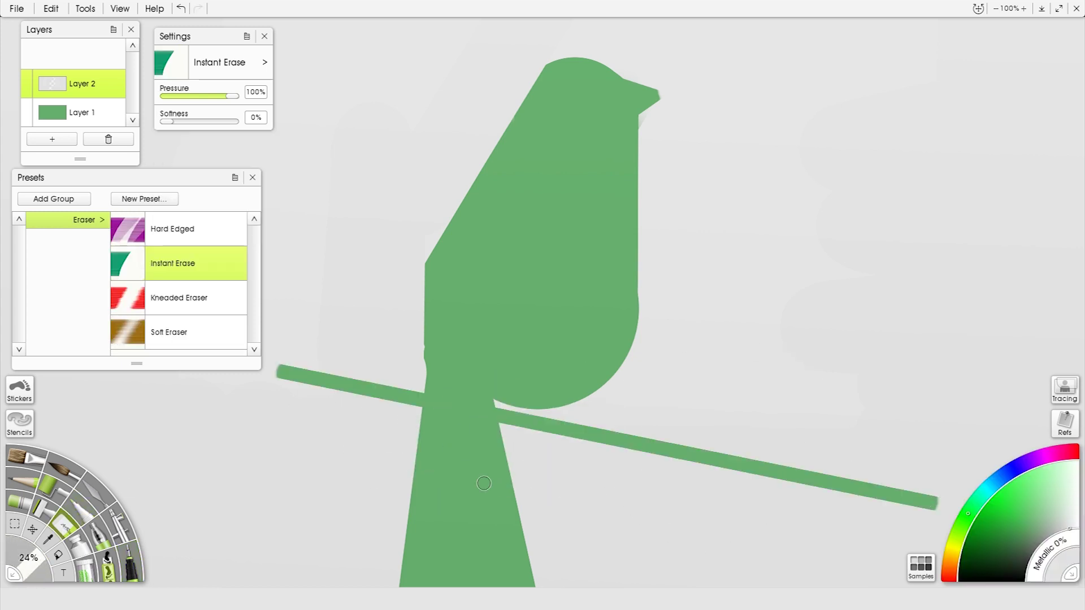
drag(283, 372, 1, 520)
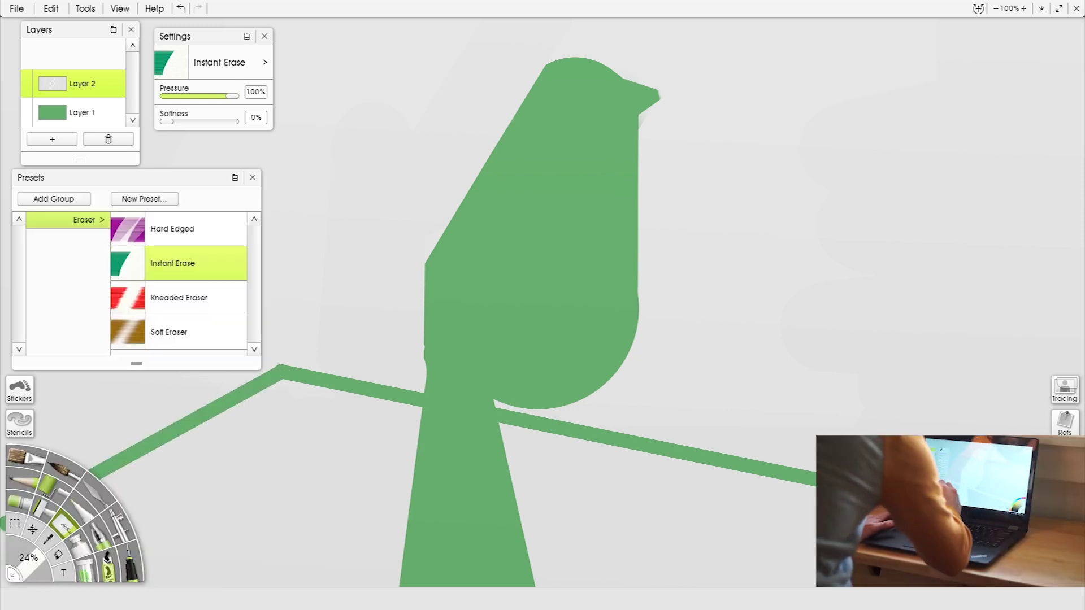
- Erase two round feet on the branch at 66% eraser size and round off the beak tip at 15%
click(653, 423)
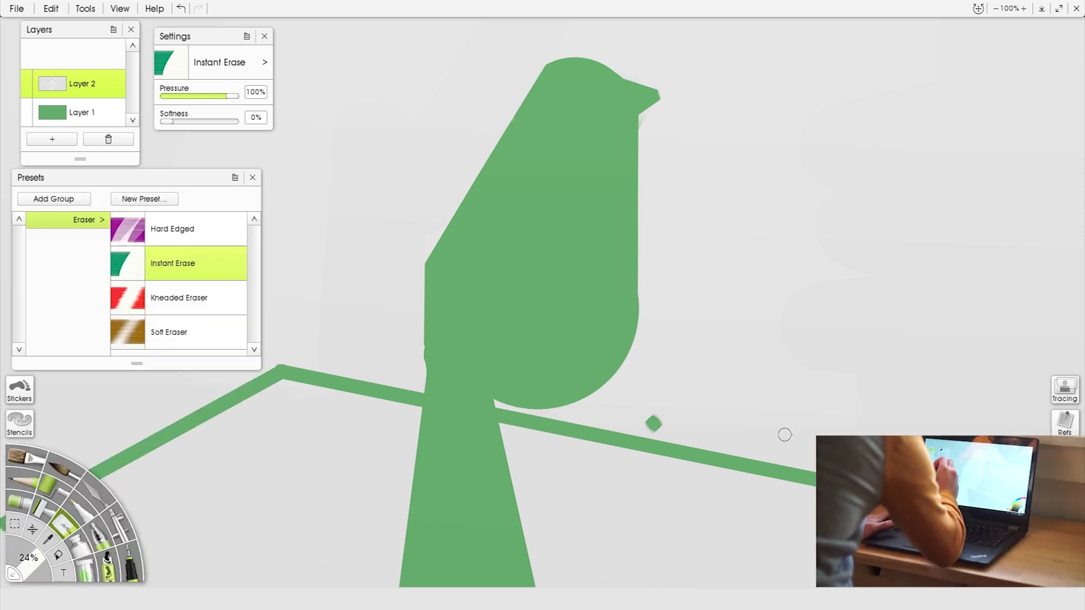
key(ctrl+z)
drag(783, 436, 551, 416)
click(518, 414)
click(574, 415)
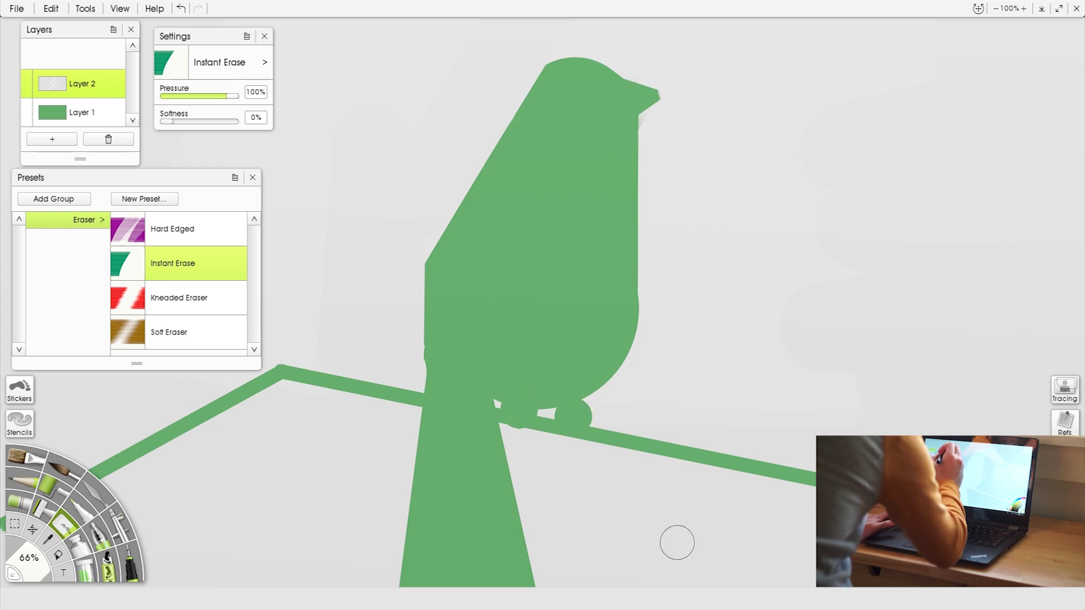
drag(780, 165, 722, 173)
key(ctrl+z)
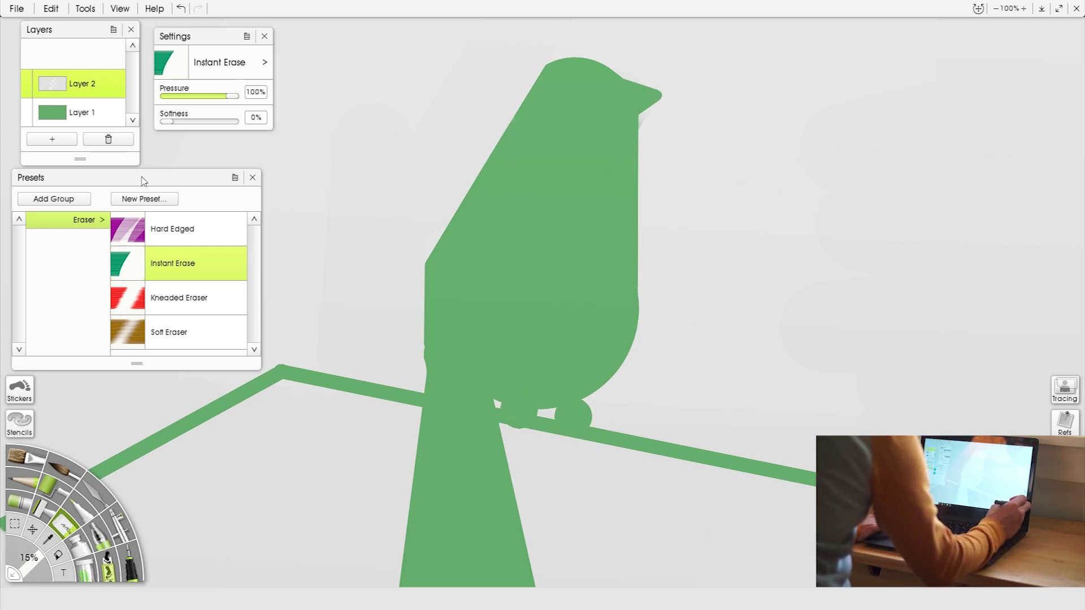
- Add a layer directly above Layer 1 and dab light and stronger blue circles over the head with the Ink Pen
click(55, 111)
click(52, 137)
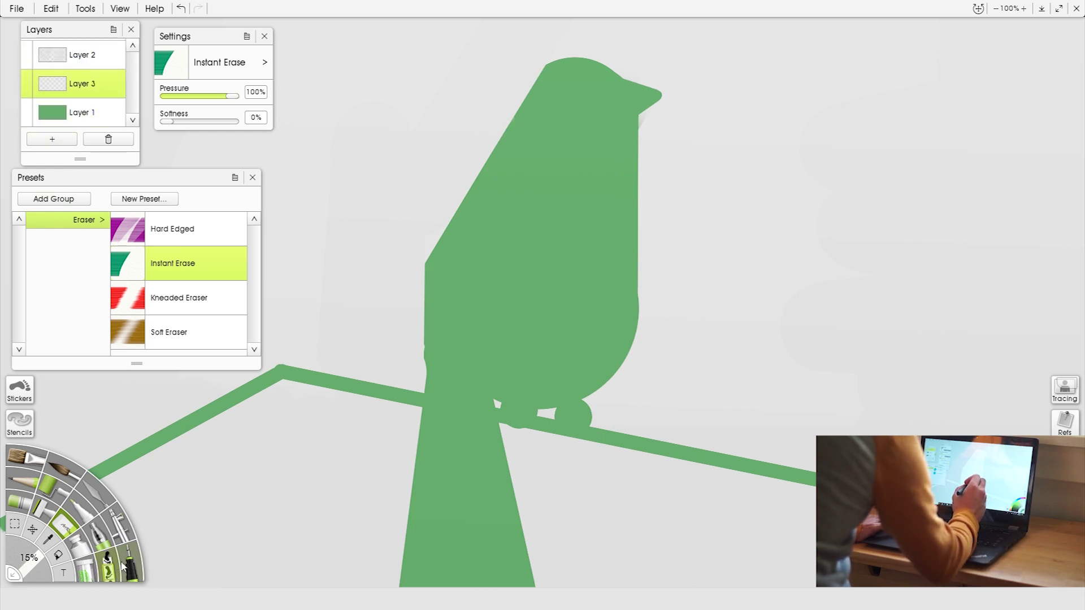
click(118, 565)
click(572, 116)
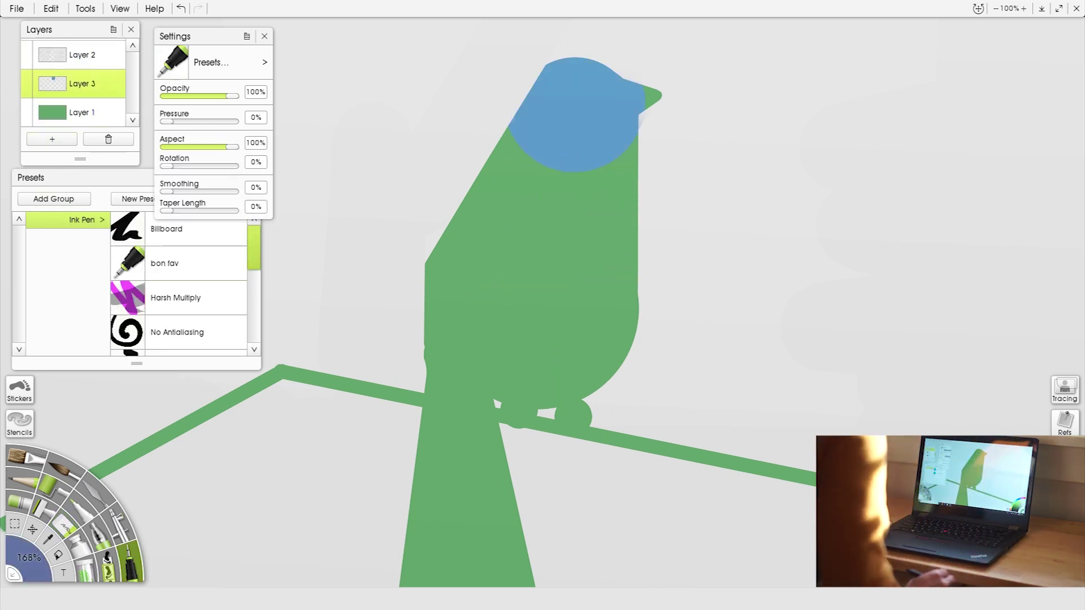
click(568, 146)
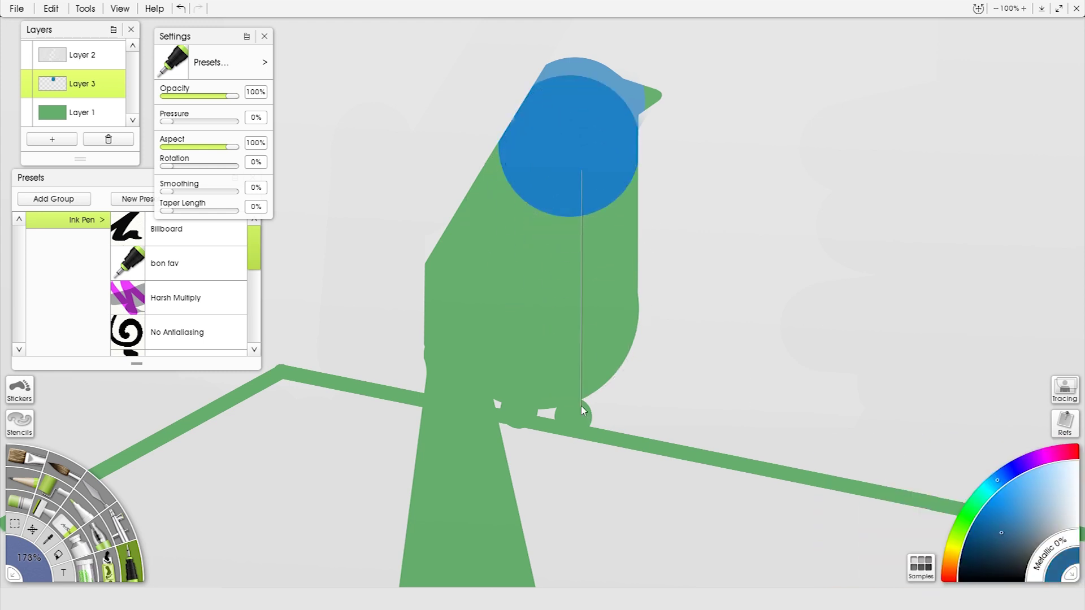
- Paint the body dark blue and the tail light blue with the Ink Pen at 173% size
drag(583, 415, 582, 406)
mouse_move(579, 164)
mouse_down()
mouse_move(429, 351)
mouse_move(535, 415)
mouse_up()
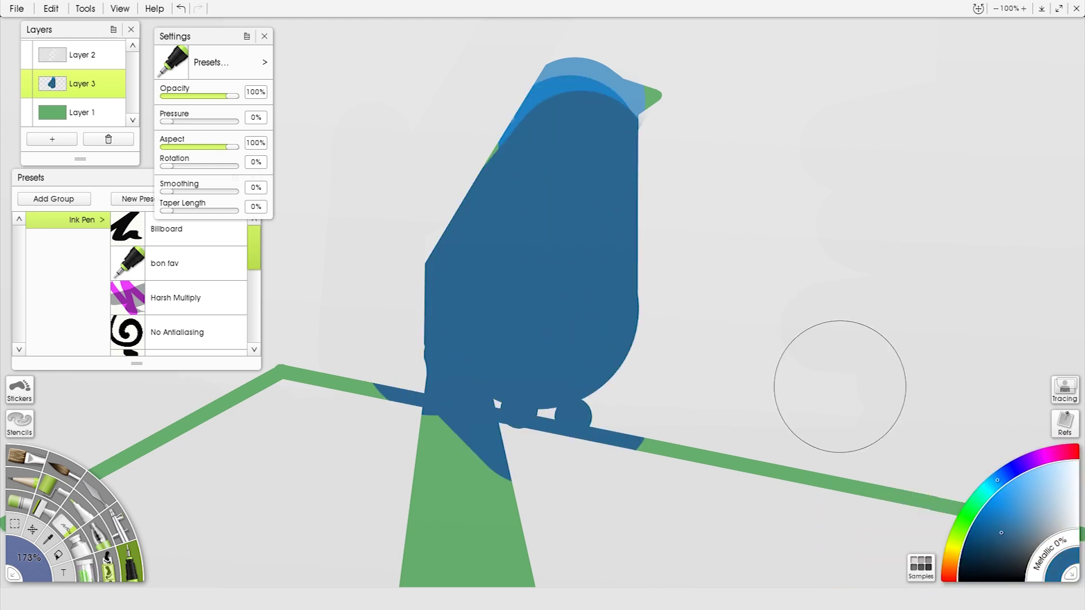
click(1018, 495)
drag(450, 455, 505, 575)
- Shade the lower back, belly and breast with progressively darker blue strokes
click(997, 547)
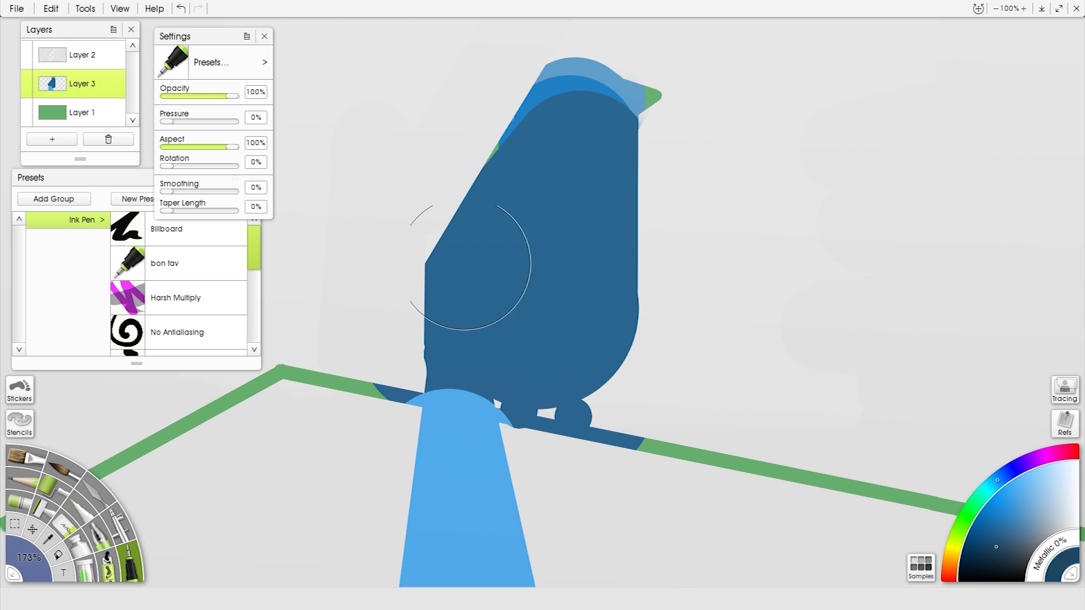
drag(471, 387, 476, 289)
click(976, 544)
drag(471, 390, 646, 337)
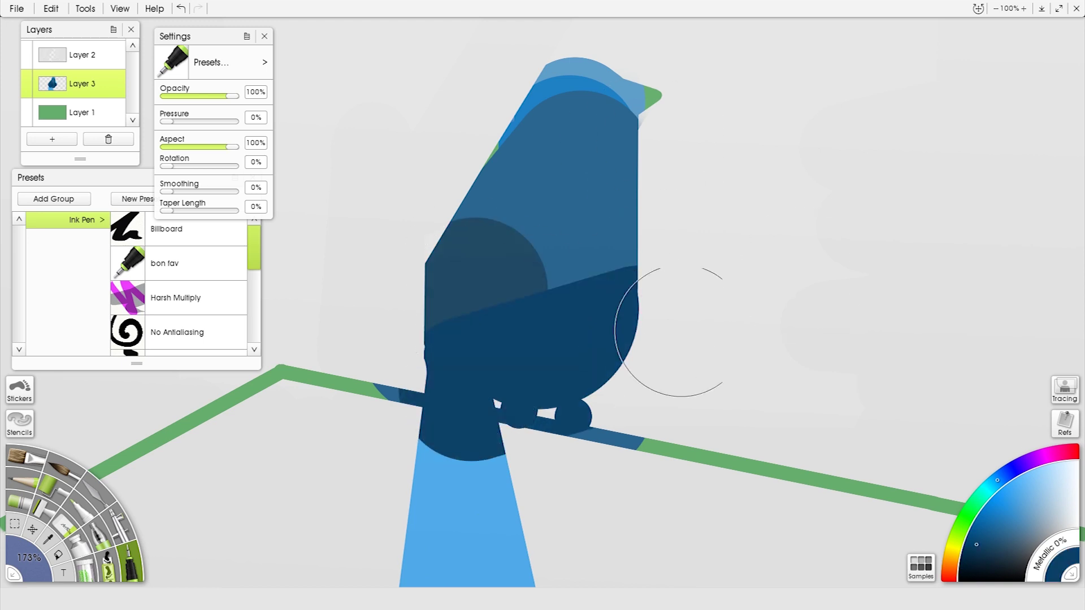
drag(588, 356, 576, 155)
- Paint a broad grey-blue diagonal band along the back from the tail up to the head
click(1008, 535)
drag(458, 261, 505, 196)
drag(358, 365, 538, 144)
drag(332, 477, 572, 127)
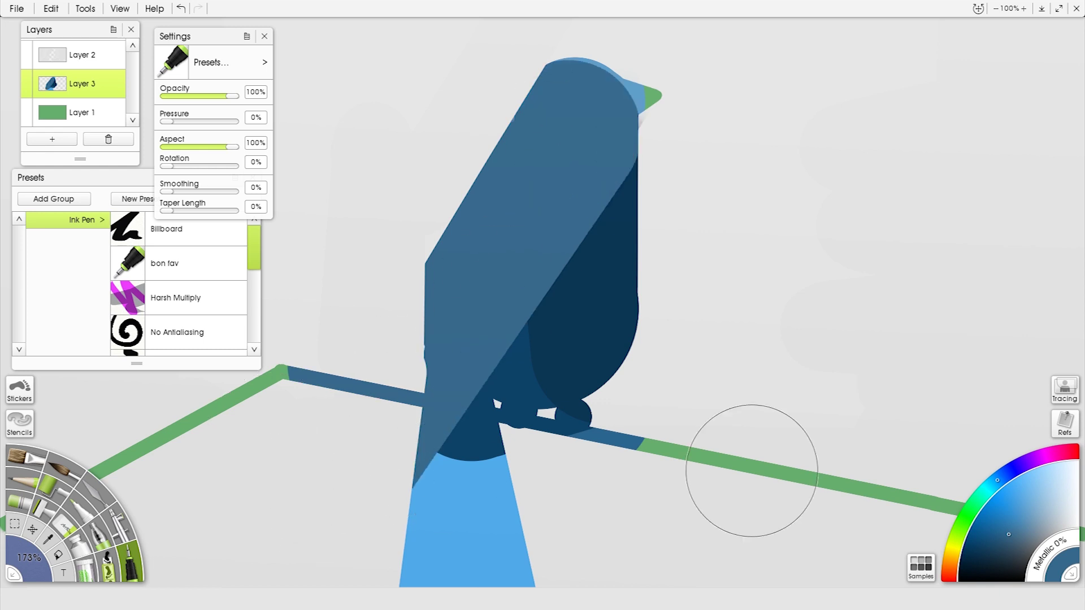
- Overlay the diagonal back with bright blue and paint the breast, belly and tail black
click(1005, 491)
drag(350, 463, 565, 131)
click(1023, 581)
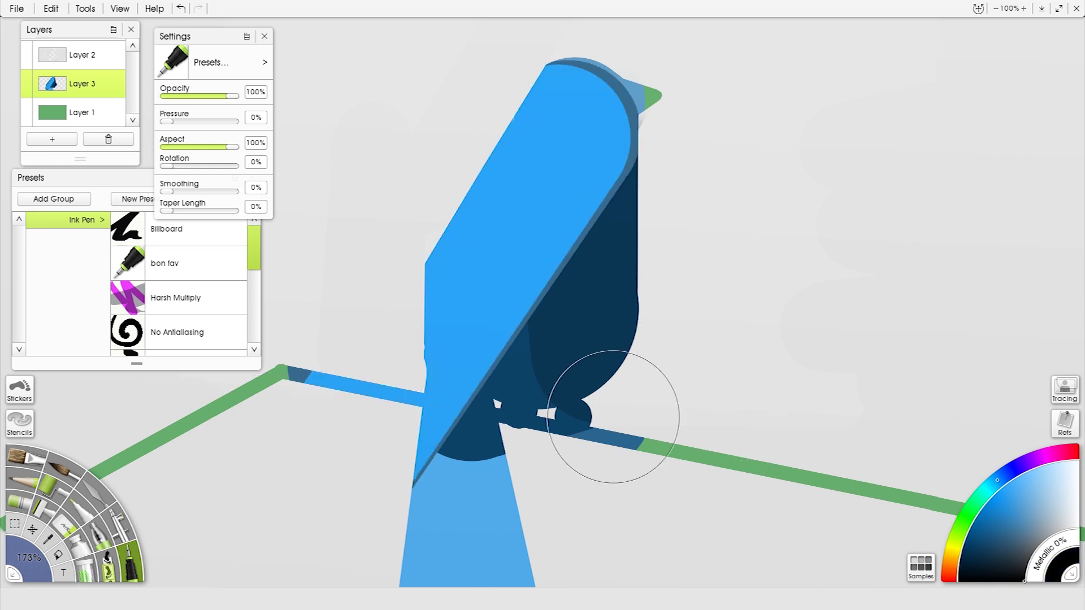
click(461, 519)
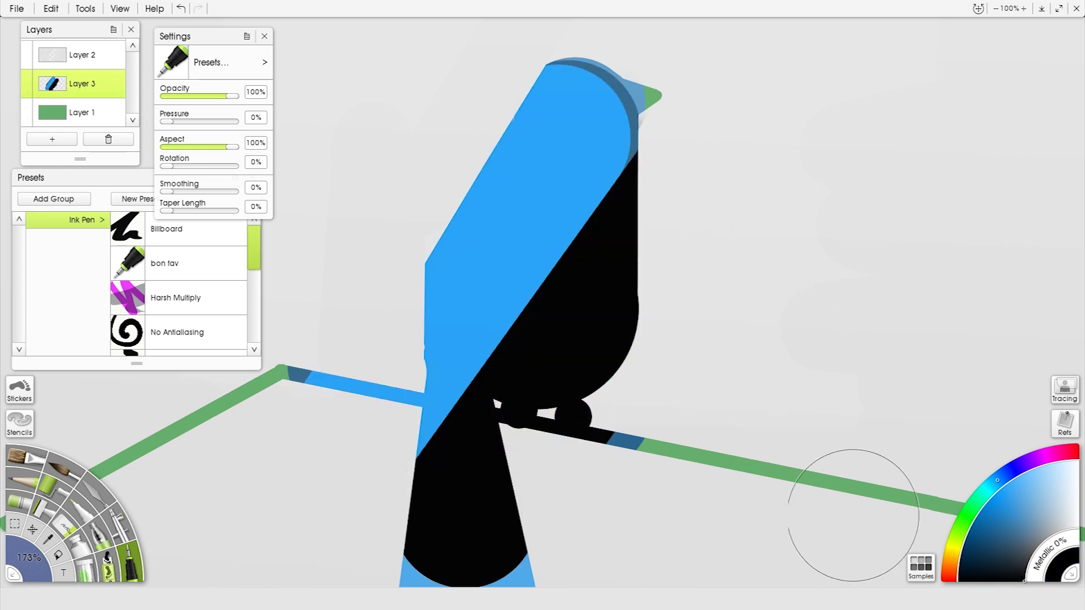
click(1078, 461)
click(680, 74)
key(ctrl+z)
click(665, 97)
key(ctrl+z)
click(659, 101)
key(ctrl+z)
click(664, 91)
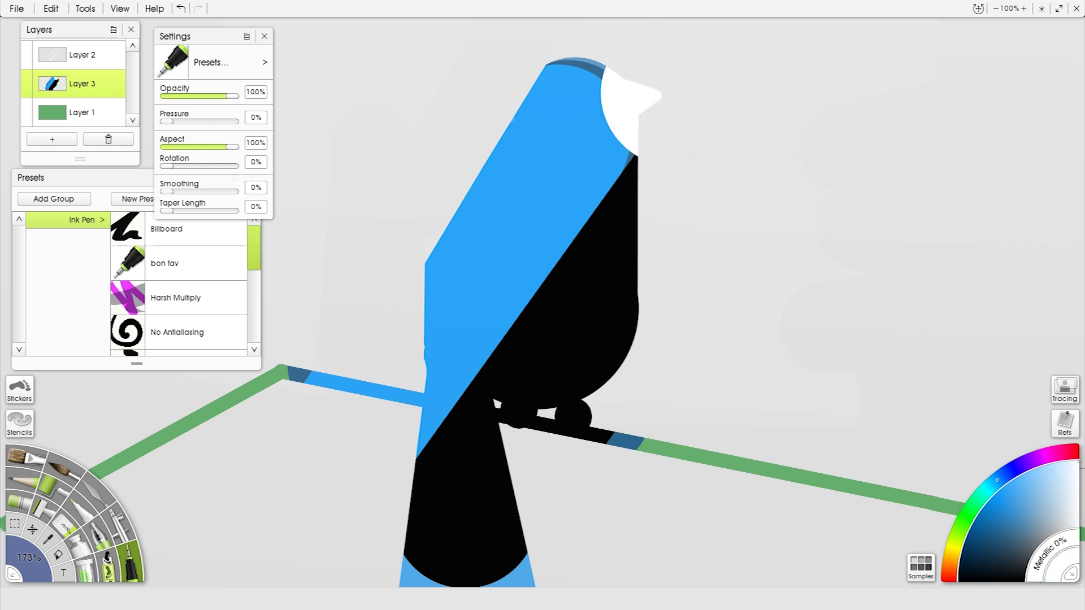
key(ctrl+z)
key(ctrl+y)
key(ctrl+z)
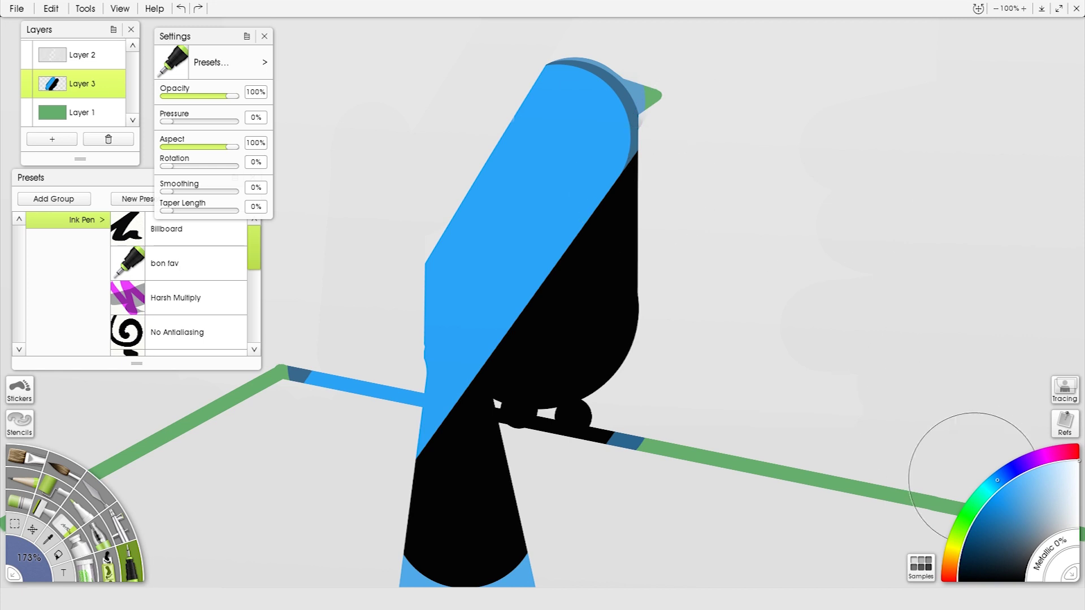
- Paint the beak pale yellow and shade its tip with a darker yellow using a smaller Ink Pen
click(953, 555)
click(644, 95)
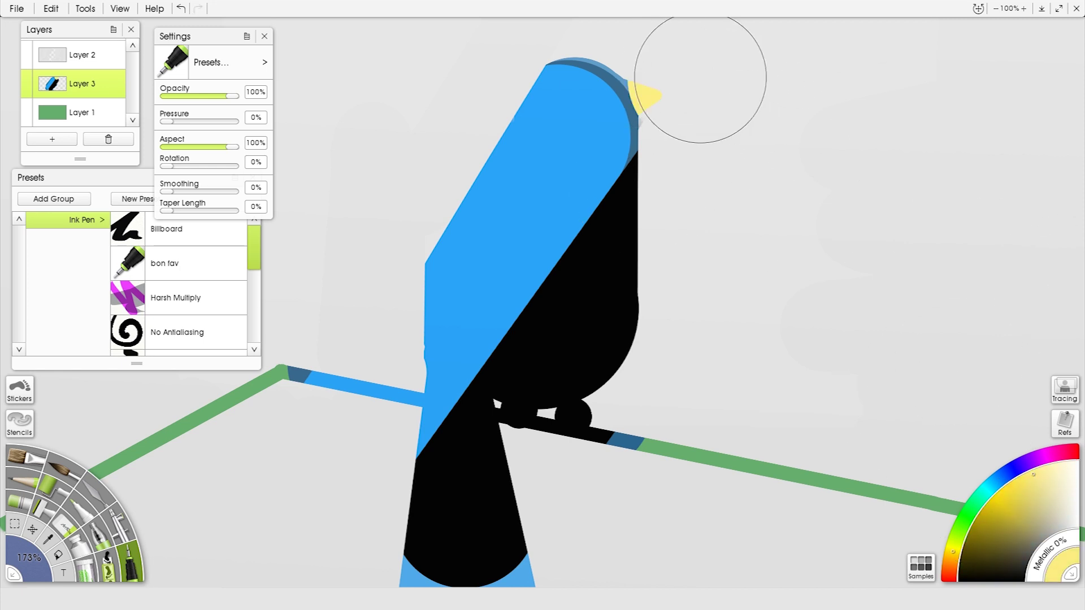
click(1003, 500)
key([)
click(672, 126)
key(ctrl+z)
key([)
click(656, 113)
key(ctrl+z)
key([)
key([)
key([)
key(ctrl+z)
key(])
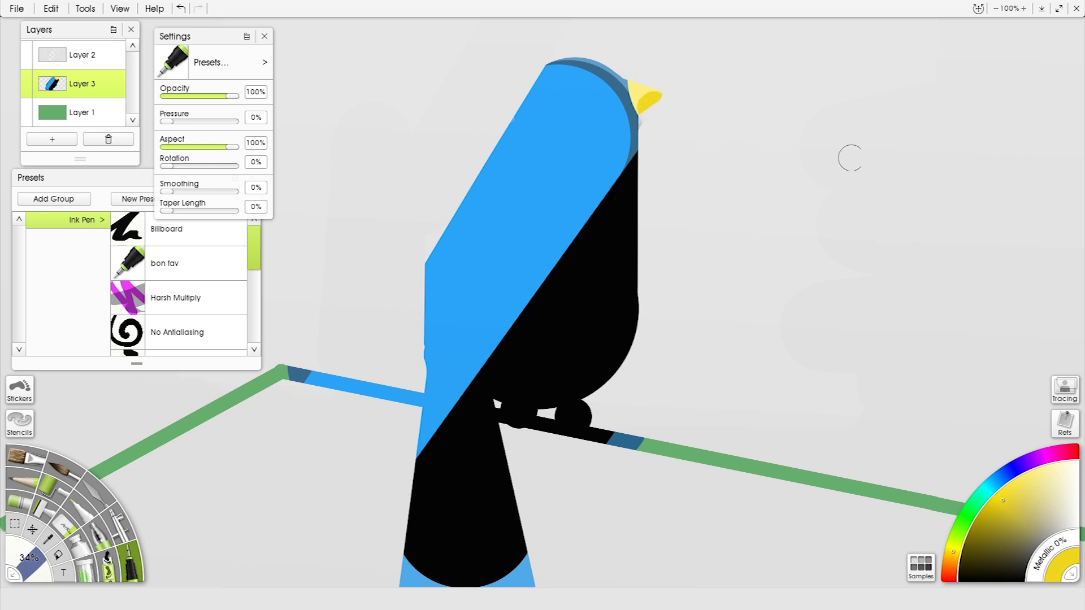
- Paint the bird's eye near the beak as a white circle with a black pupil and a tiny white highlight
drag(1014, 550, 1017, 581)
key([)
key([)
key([)
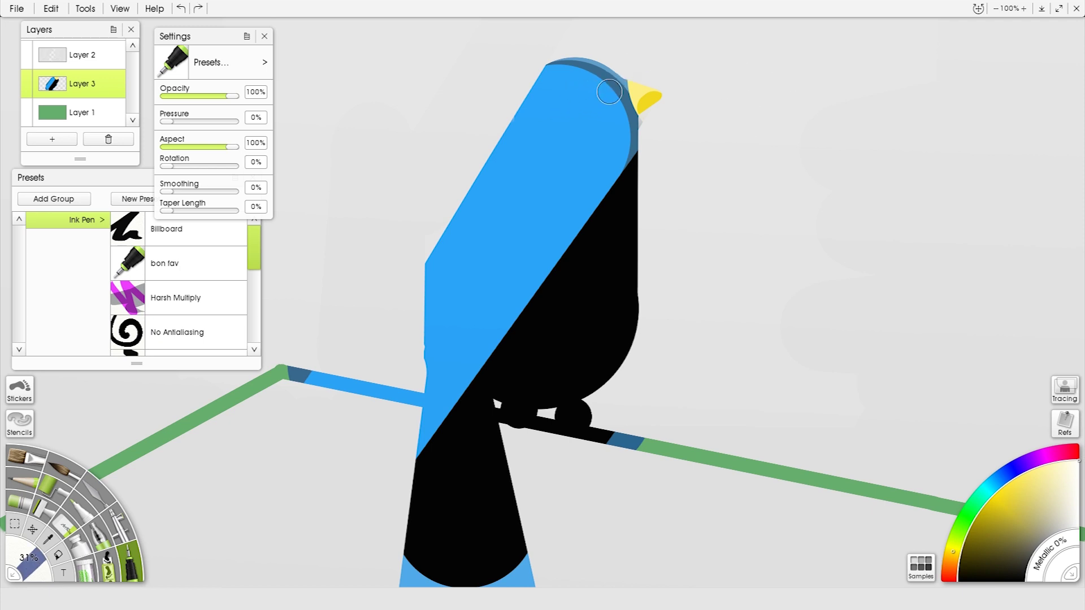
click(609, 91)
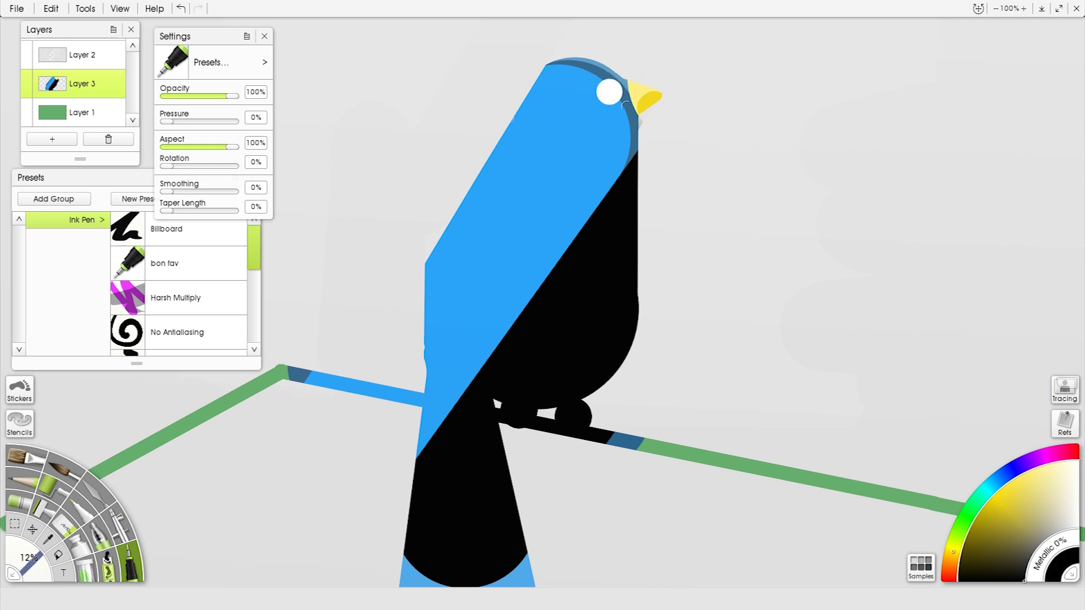
drag(1065, 481, 1079, 461)
key([)
key([)
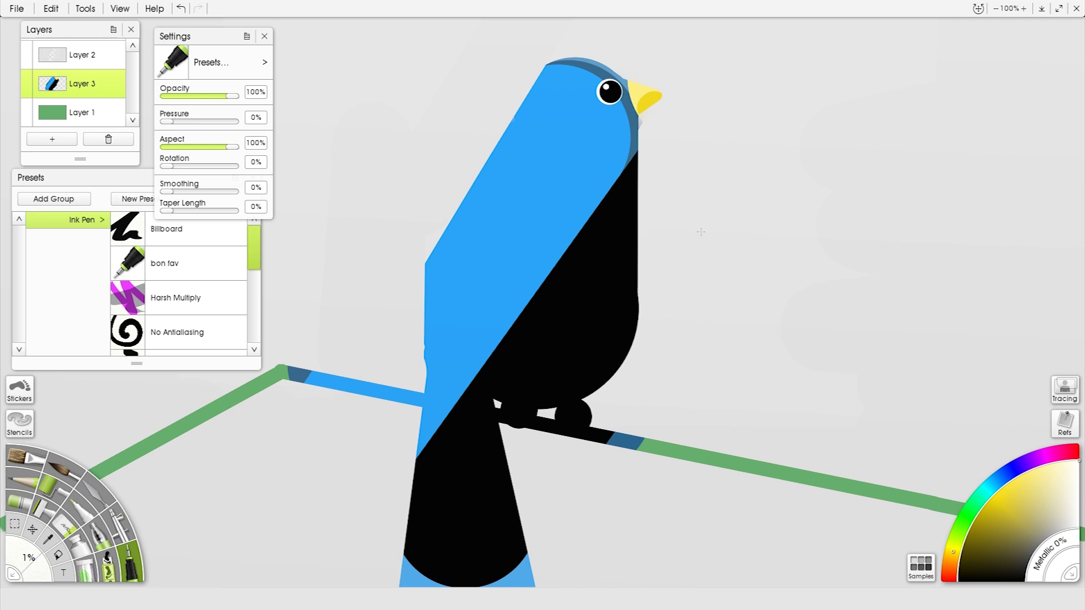
- Draw a long white diagonal line along the wing's edge and a shorter parallel one lower on the back
drag(493, 334, 493, 333)
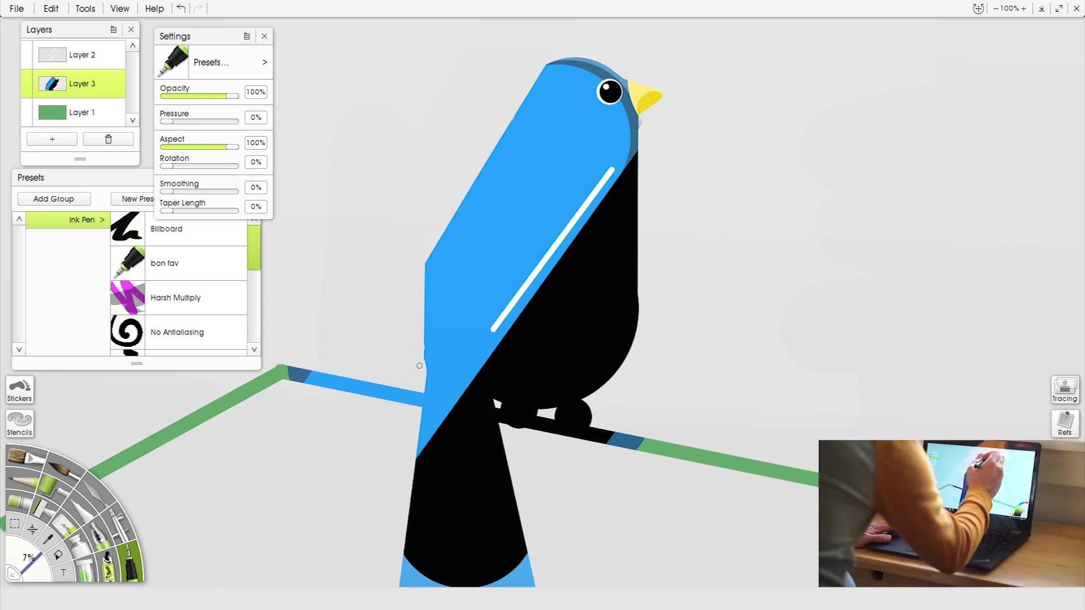
drag(496, 252, 424, 343)
click(502, 168)
key(ctrl+z)
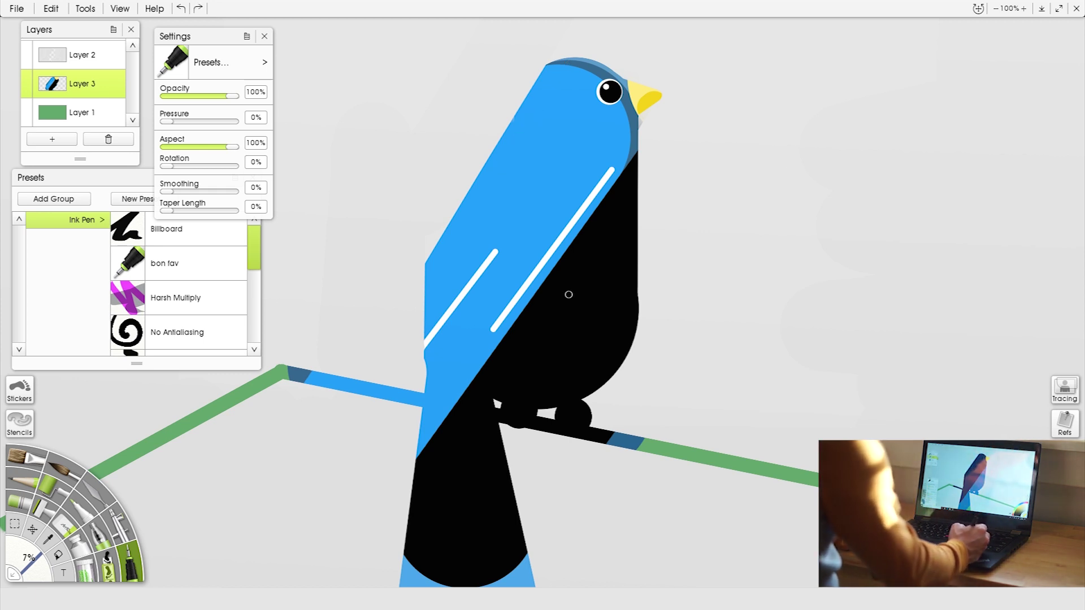
- Paint two round dark yellow feet on the branch under the belly with the brush at about 48%
alt+click(654, 99)
key(])
key(])
key(])
key(])
key(])
key(])
key(])
key(])
drag(578, 427, 518, 420)
key(ctrl+z)
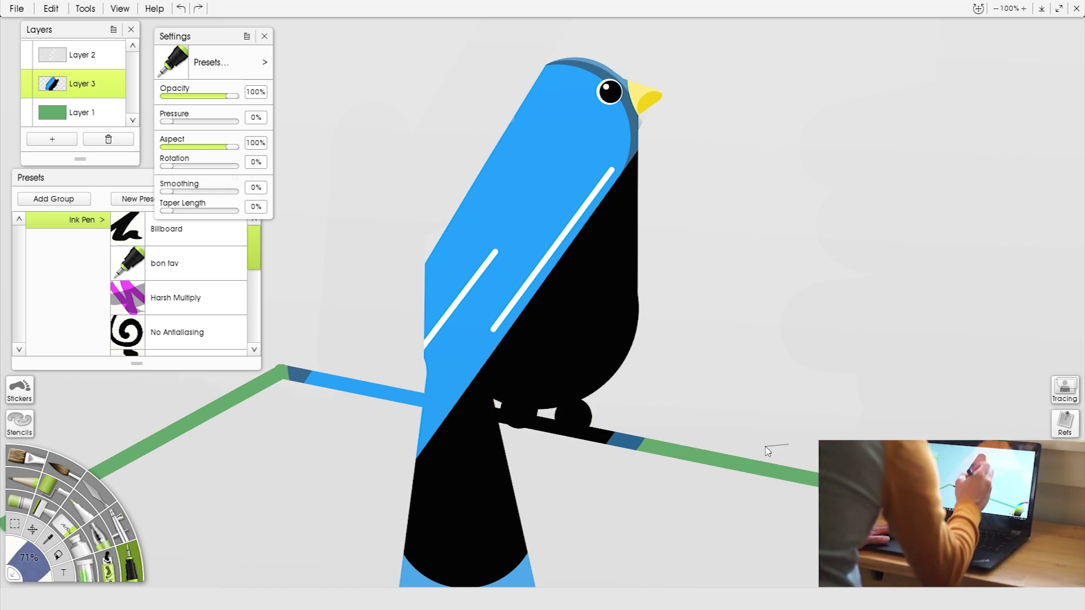
key(bracketleft)
key(bracketleft)
click(573, 417)
click(516, 412)
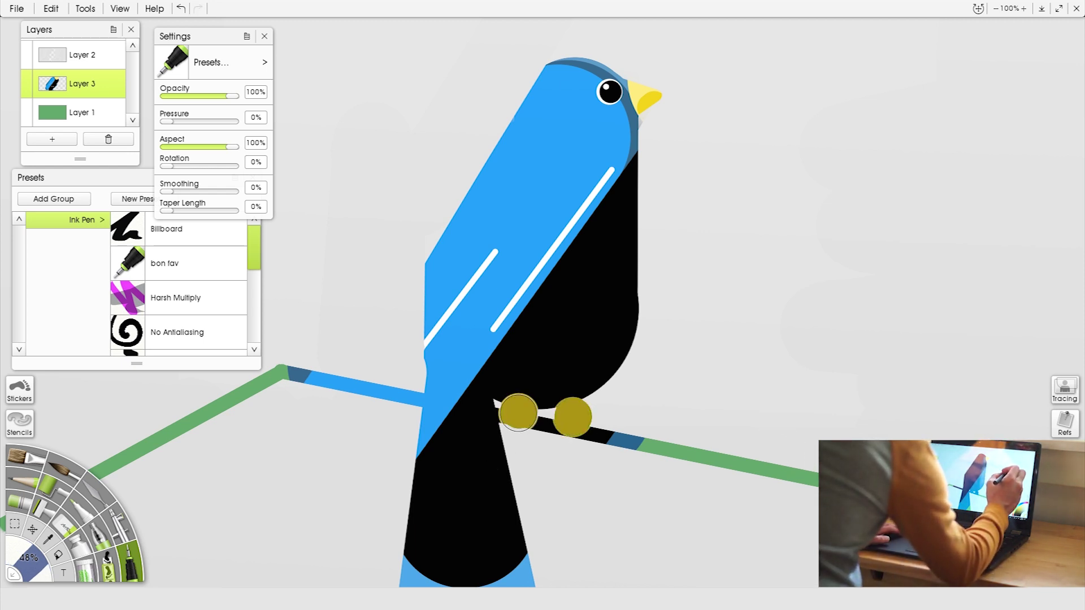
- Overlay the feet with lighter yellow circles, leaving darker rims as shading
click(573, 423)
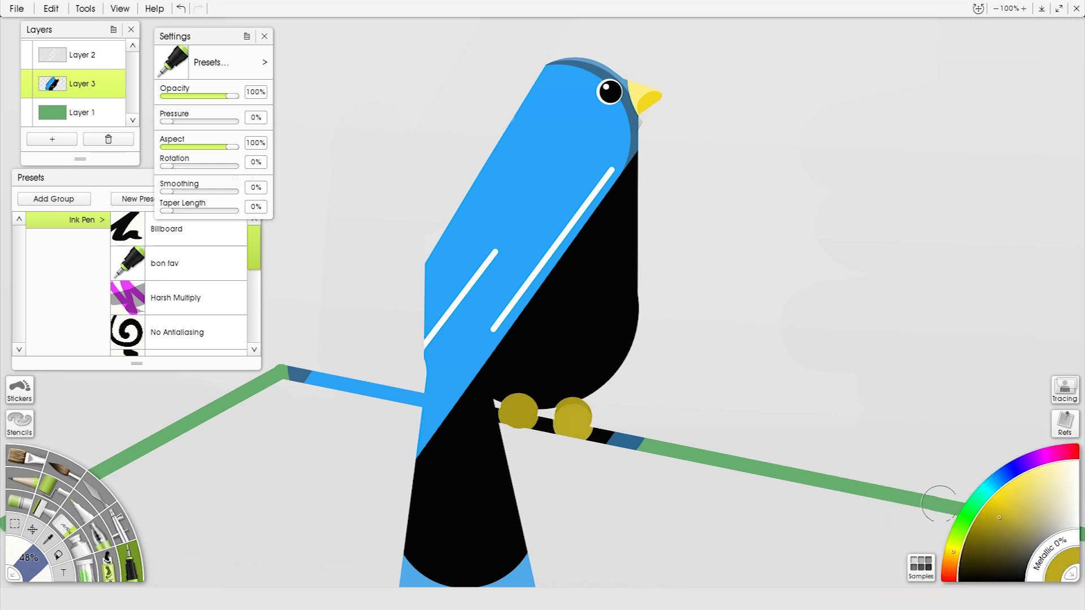
click(1005, 508)
click(573, 422)
- Paint a narrow grey-blue strip down the front edge of the breast using the colour sampled from the branch
key(bracketleft)
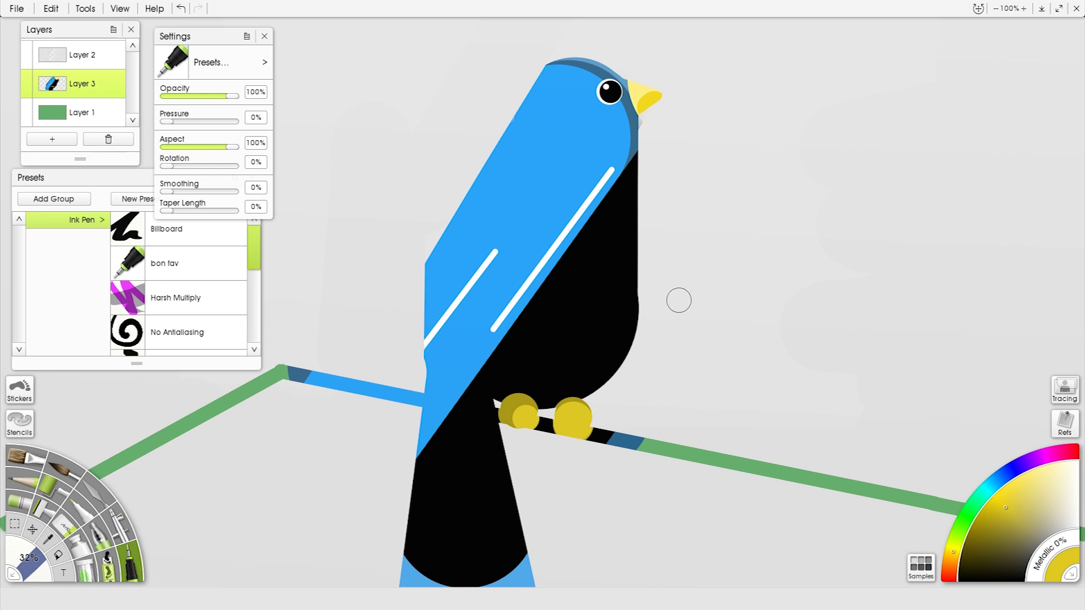
alt+click(628, 439)
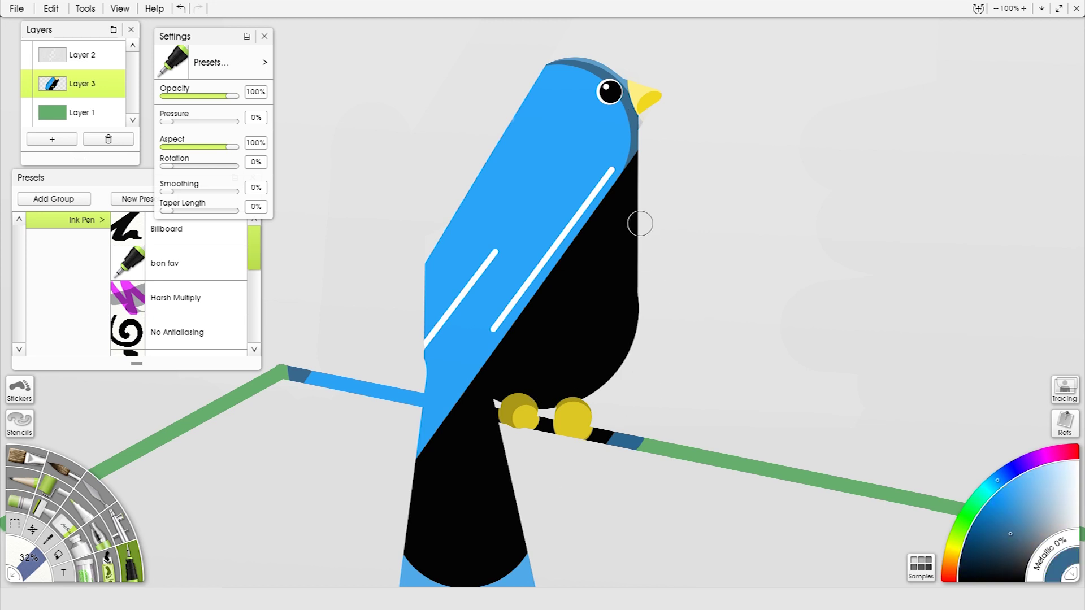
drag(641, 224, 641, 191)
key(ctrl+z)
drag(643, 361, 641, 144)
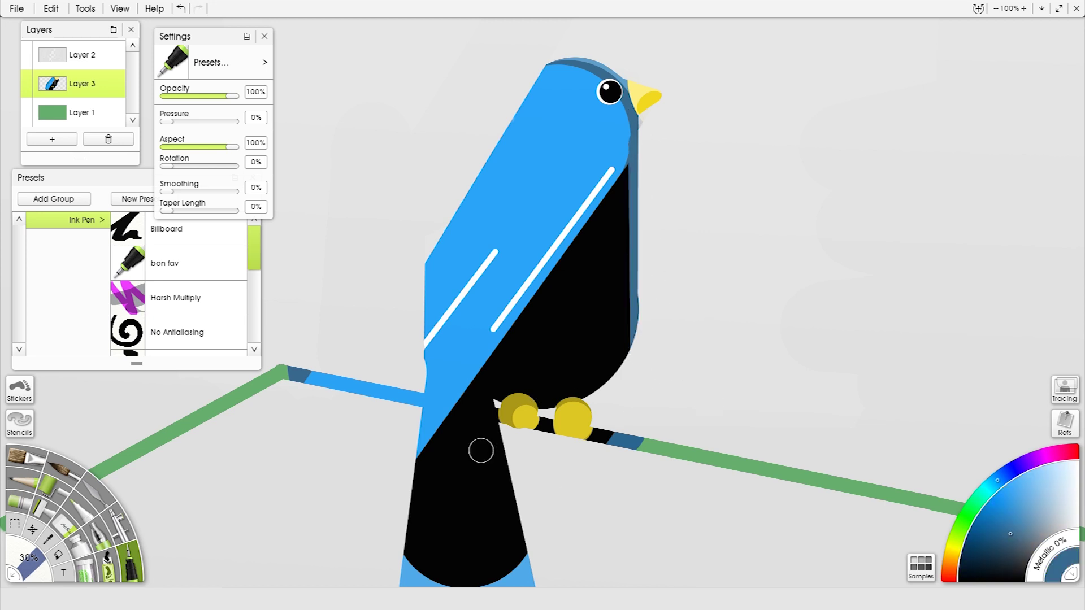
key(Down)
key(Down)
key(Up)
key(Up)
key(Up)
key(Up)
key(Up)
mouse_move(461, 389)
mouse_down()
mouse_move(470, 510)
mouse_move(455, 382)
mouse_move(471, 377)
mouse_up()
key(ctrl+z)
- Paint a grey-blue teardrop marking down the middle of the black tail
key(Down)
key(Down)
key(Down)
key(Down)
key(Down)
alt+click(442, 458)
drag(780, 263, 714, 294)
- Paint the whole branch olive brown, add dark spots along its left part, and hide the Presets
alt+click(507, 404)
click(1008, 540)
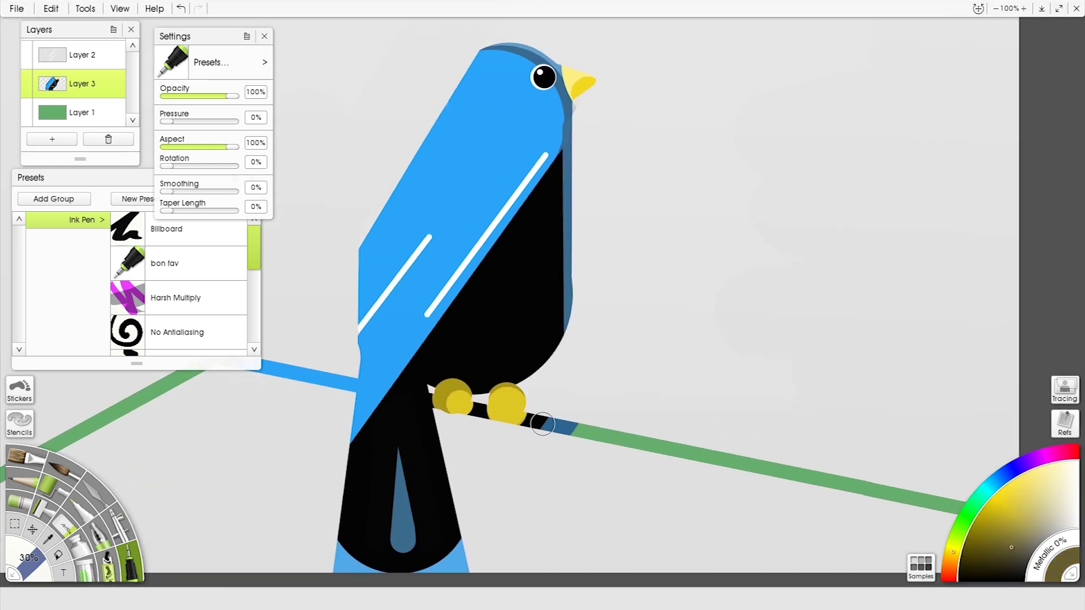
drag(538, 423, 988, 513)
mouse_move(346, 384)
mouse_down()
mouse_move(215, 351)
mouse_move(1, 484)
mouse_up()
click(253, 180)
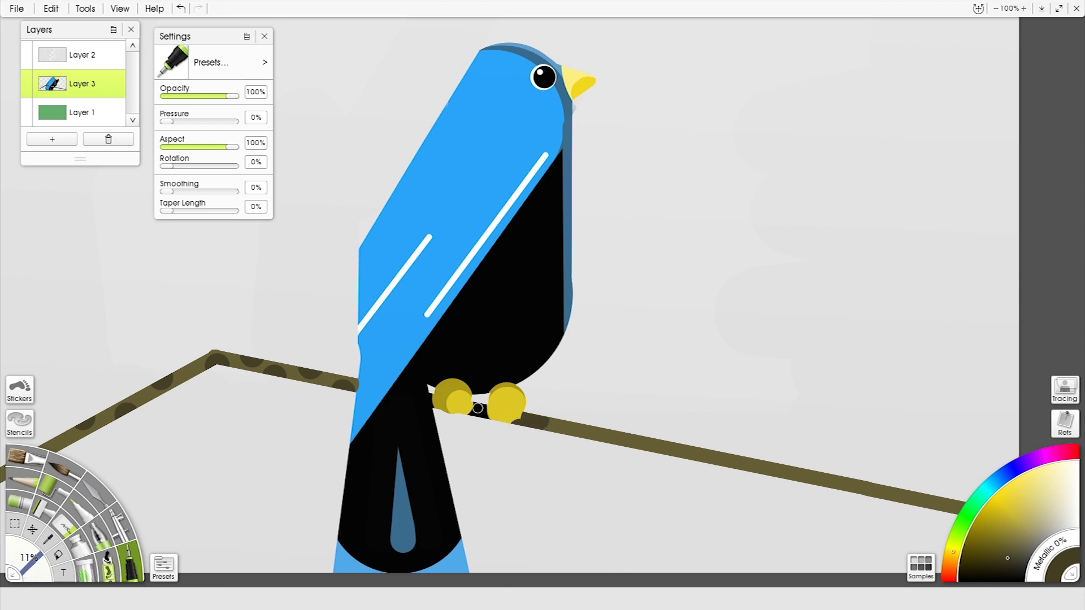
click(58, 555)
click(530, 423)
key(ctrl+z)
click(133, 568)
- Touch up the right foot in sampled yellow and add dark brown spots along the right part of the branch
alt+click(506, 408)
drag(509, 409, 684, 413)
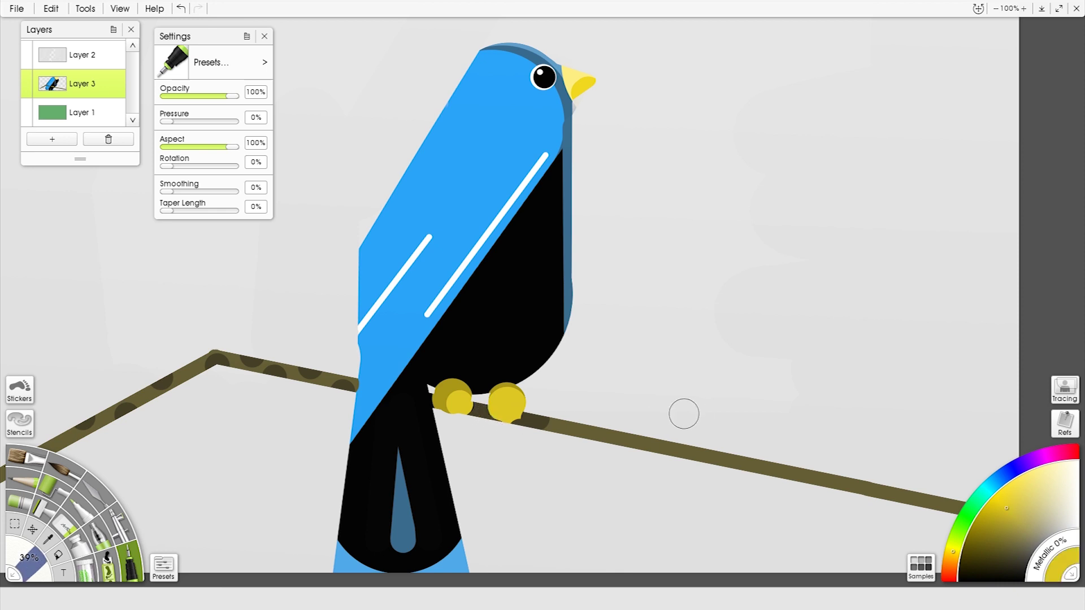
alt+click(481, 407)
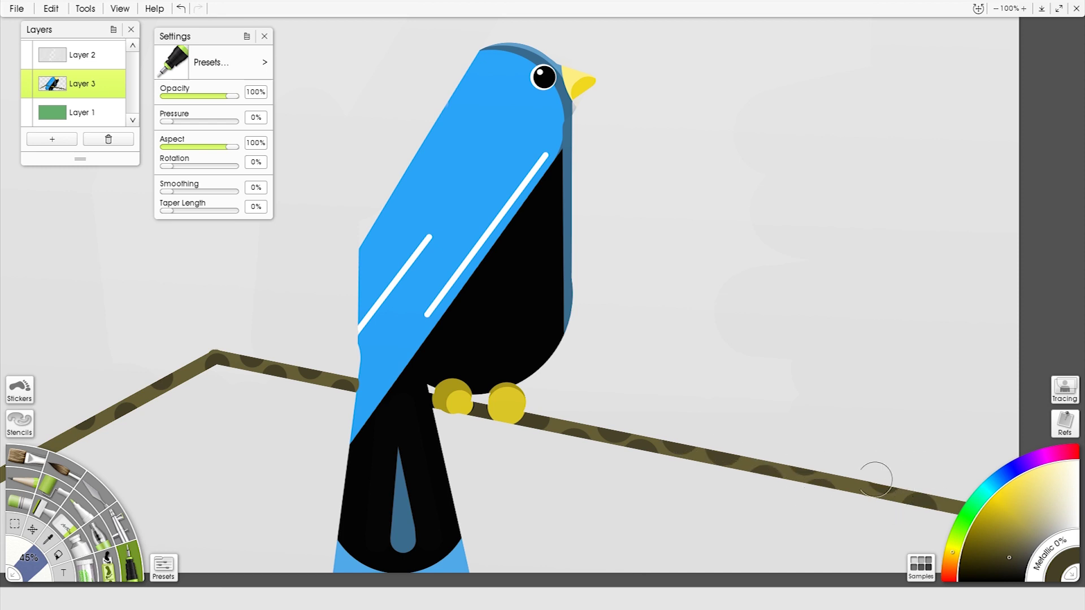
key(ctrl+z)
drag(686, 393, 798, 400)
- Add a layer above Layer 3 and paint broad cream strokes down the breast and the tail's right edge at 129% brush size
drag(705, 255, 736, 299)
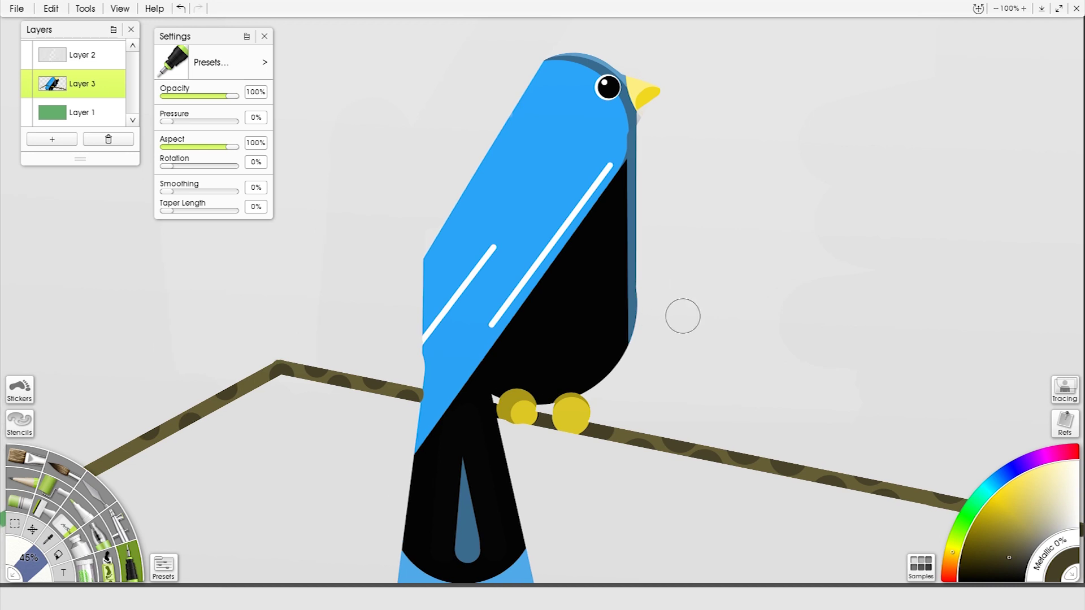
click(60, 139)
click(1069, 476)
drag(755, 209, 788, 209)
drag(649, 60, 652, 368)
click(620, 443)
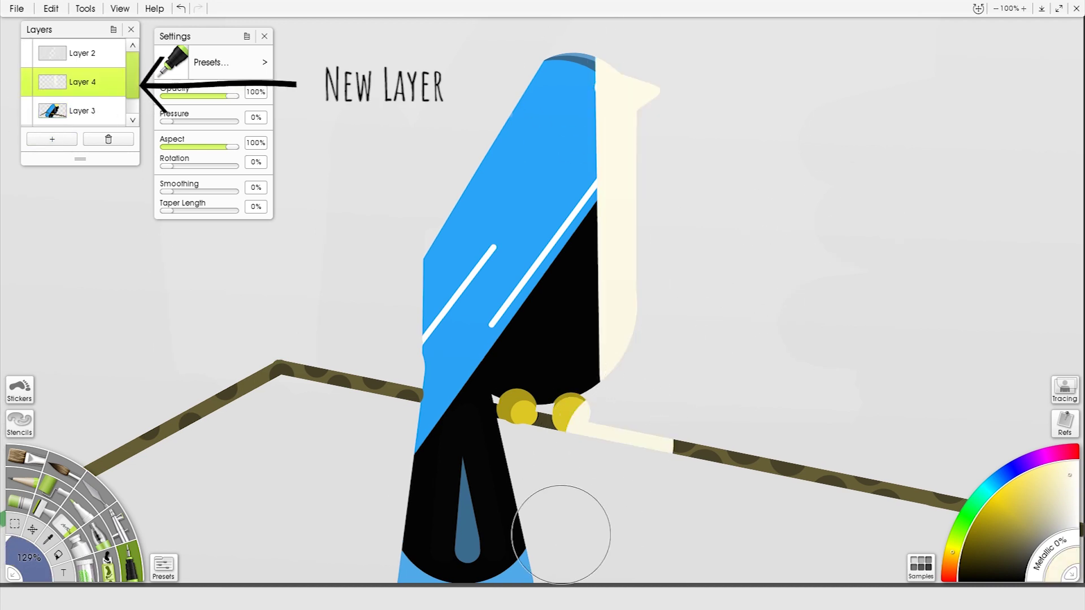
drag(537, 579, 552, 460)
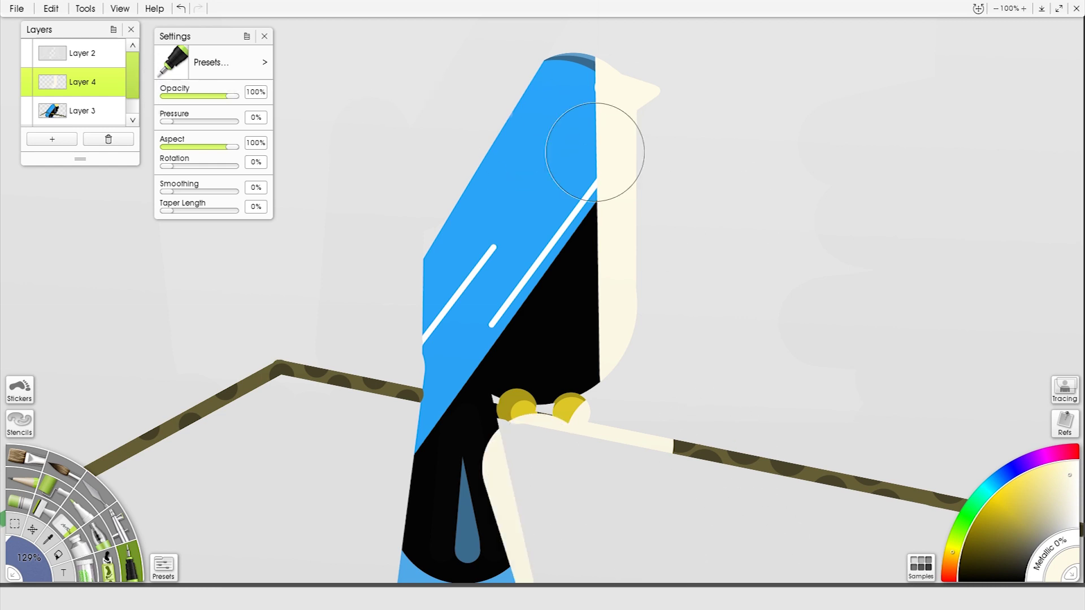
- Extend the cream colour over the head, the right part of the branch and the branch's left bend
drag(572, 40, 498, 43)
drag(683, 169, 523, 45)
click(735, 454)
click(846, 470)
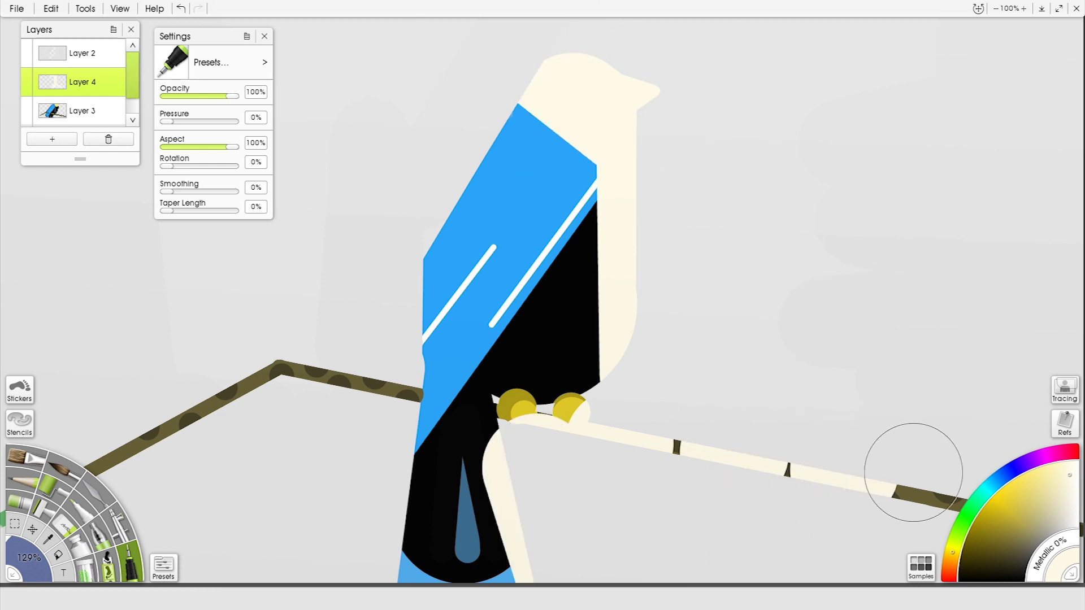
click(297, 357)
- Paint dark purple over the back of the head, the back and most of the tail with an enlarged brush
click(1042, 458)
click(1009, 560)
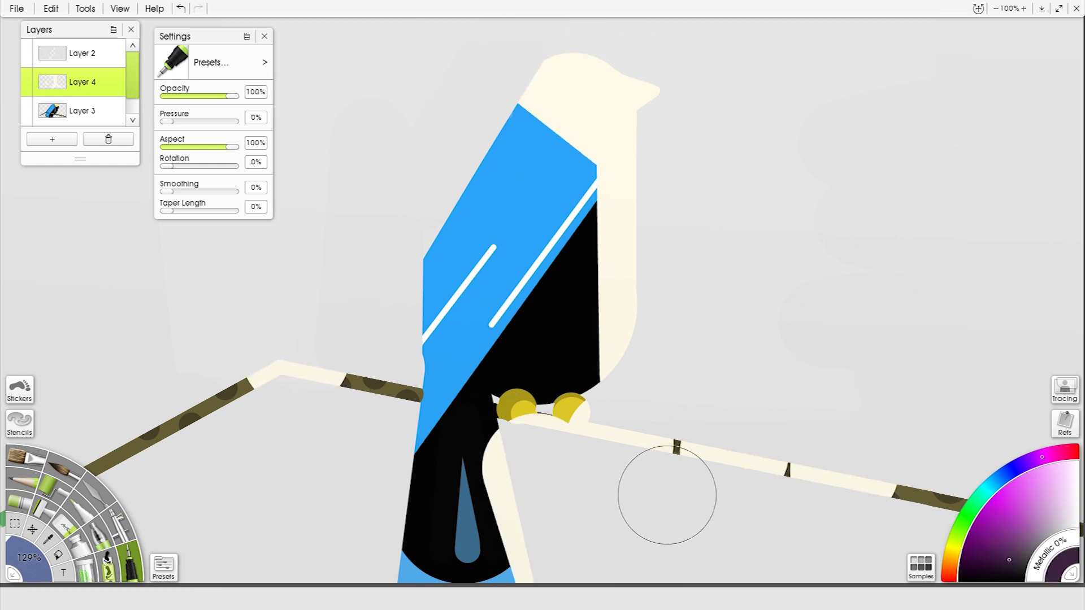
click(534, 466)
drag(452, 425, 500, 110)
drag(505, 107, 368, 339)
drag(416, 481, 441, 359)
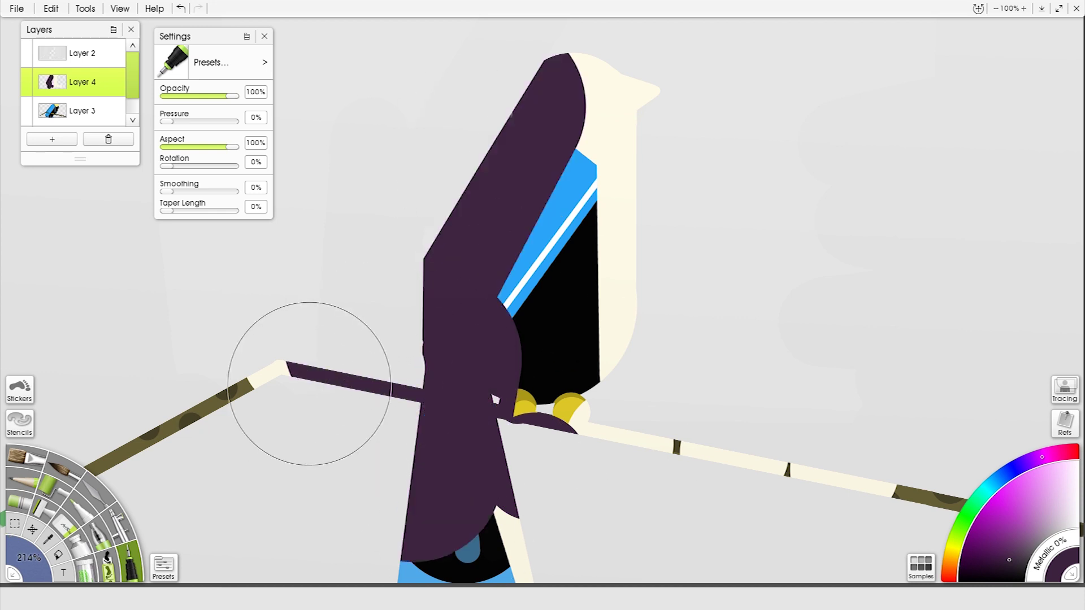
- Cover the underside of the branch on both sides of the bird with dark purple
drag(204, 410, 188, 417)
click(85, 466)
click(826, 536)
click(703, 524)
click(937, 536)
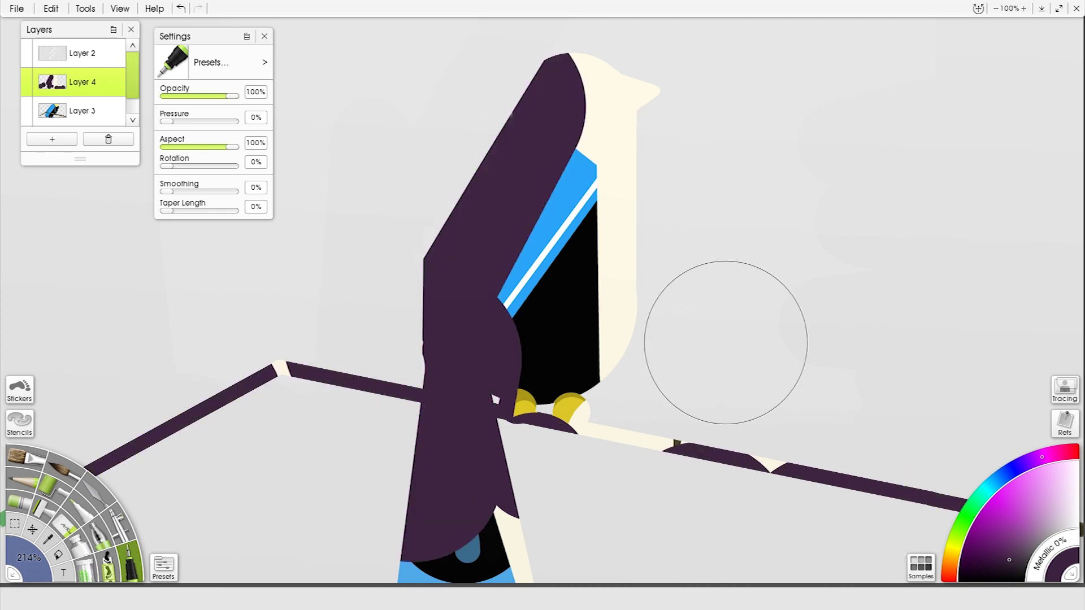
- Set the blend mode of Layer 4 to Tint
click(119, 89)
mouse_move(164, 123)
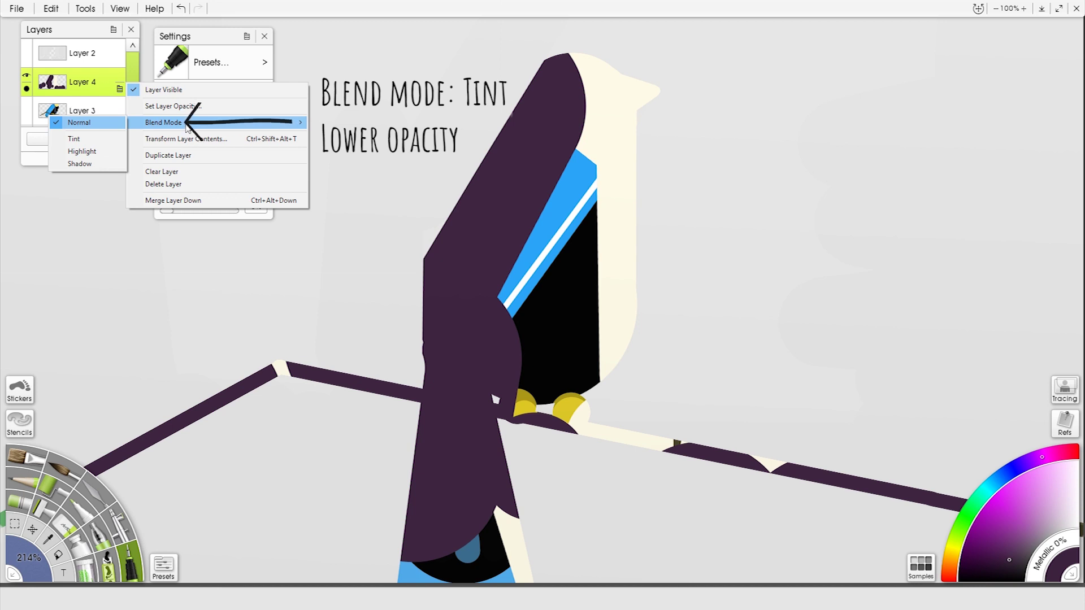
click(74, 139)
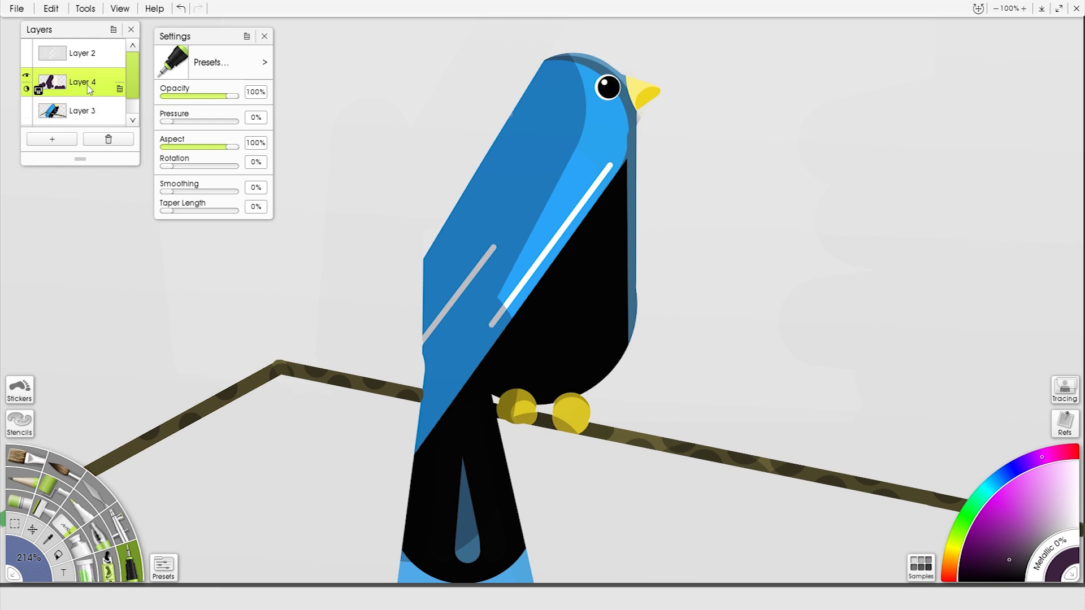
- Lower the opacity of Layer 4, hiding and showing it to compare the shading
click(26, 88)
click(76, 124)
click(26, 76)
click(26, 76)
click(38, 91)
click(77, 136)
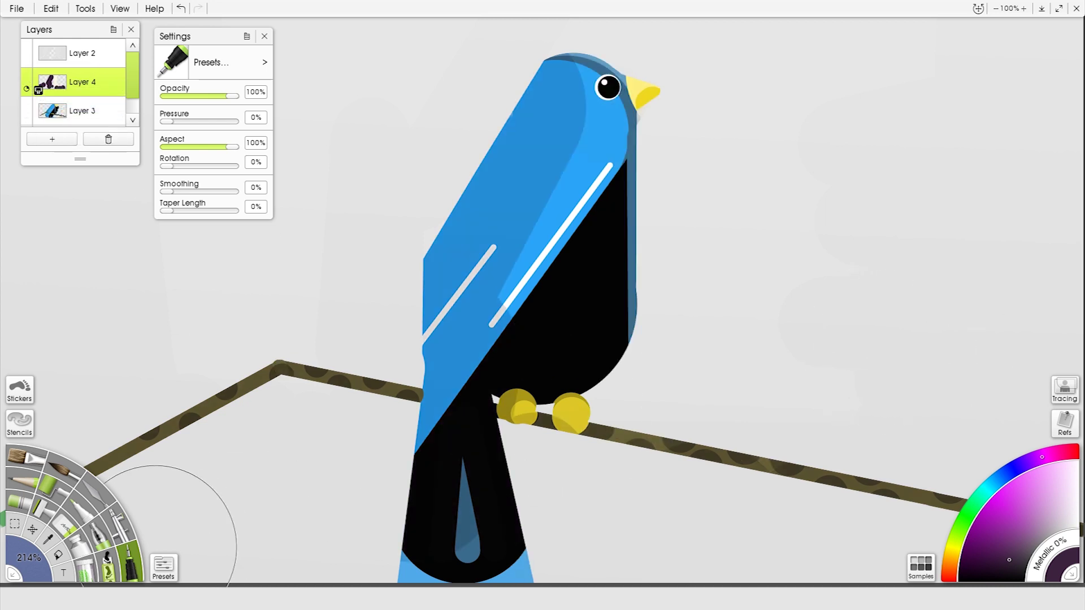
click(84, 56)
shift+drag(863, 219, 651, 222)
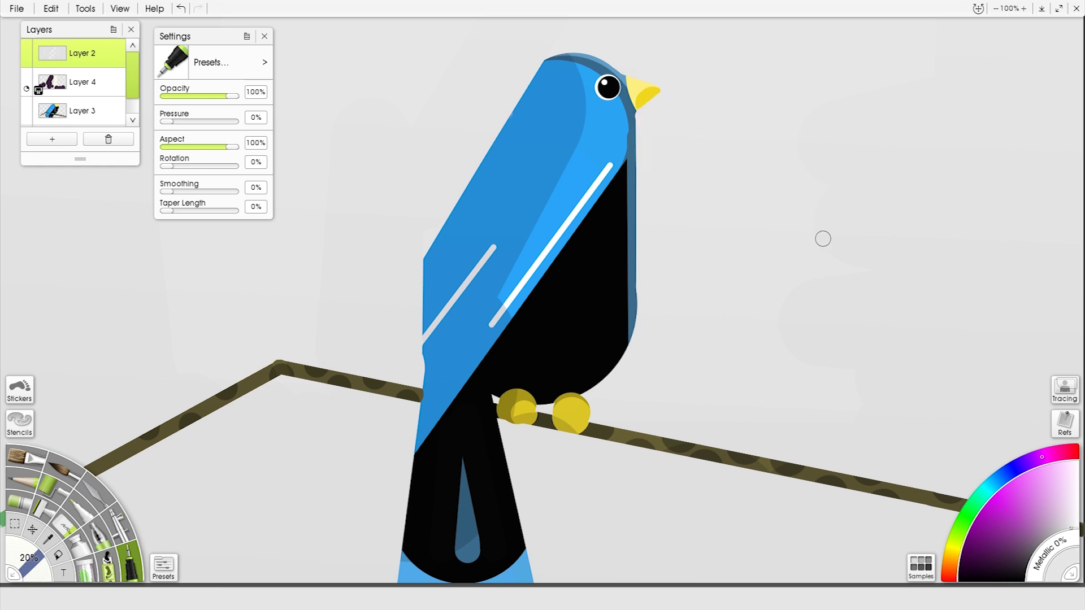
click(17, 8)
click(80, 111)
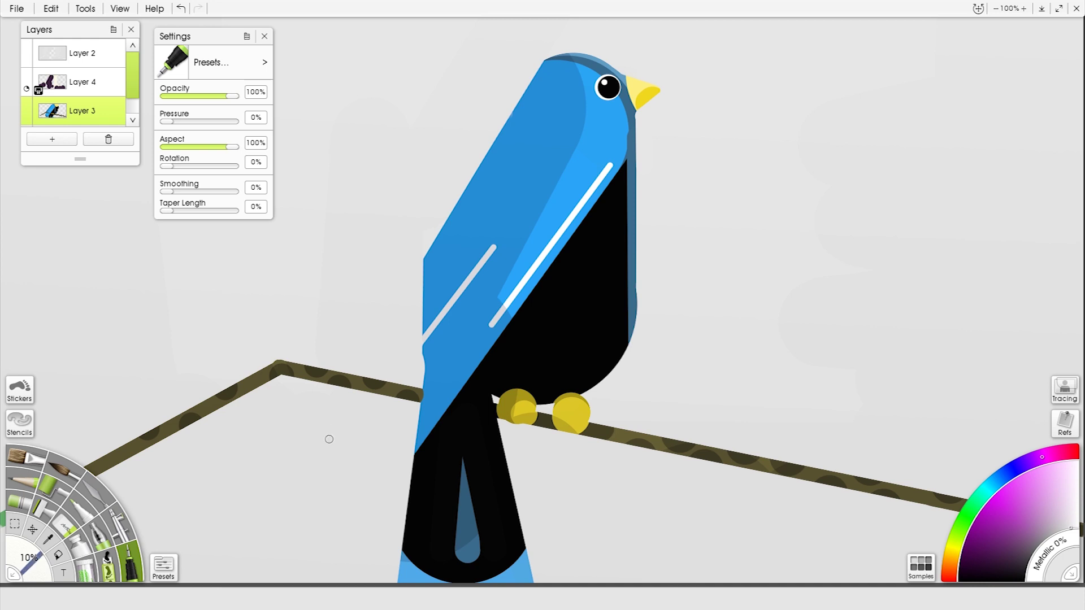
key(ctrl+z)
drag(576, 268, 603, 322)
key(ctrl+z)
- Set the Ink Pen's smoothing and taper length to 100%, testing strokes on the breast
drag(166, 191, 233, 192)
drag(574, 269, 603, 314)
drag(167, 210, 194, 211)
key(ctrl+z)
drag(585, 283, 609, 317)
key(ctrl+z)
drag(194, 211, 237, 211)
drag(577, 289, 600, 330)
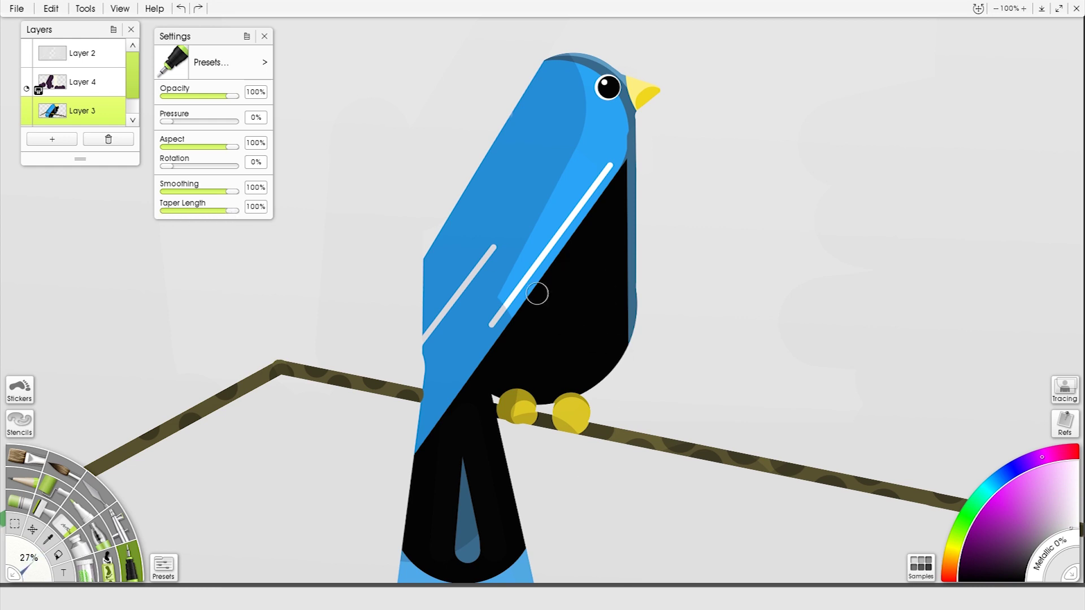
- Pick a dark green and add a new layer above Layer 2
click(958, 534)
click(1010, 547)
click(82, 53)
click(52, 139)
- Paint a cluster of dark green tapered leaves in the empty area to the right of the bird
mouse_move(894, 200)
mouse_down()
mouse_move(861, 252)
mouse_move(900, 266)
mouse_up()
drag(908, 200, 934, 243)
drag(916, 180, 959, 201)
drag(894, 180, 852, 193)
drag(895, 137, 849, 139)
drag(902, 161, 836, 144)
drag(894, 170, 855, 186)
mouse_move(927, 162)
mouse_down()
mouse_move(970, 157)
mouse_move(913, 208)
mouse_up()
drag(920, 159, 957, 191)
mouse_move(886, 207)
mouse_down()
mouse_move(850, 239)
mouse_move(867, 295)
mouse_up()
drag(923, 260, 950, 337)
drag(915, 216, 963, 305)
drag(904, 238, 896, 328)
drag(871, 241, 817, 294)
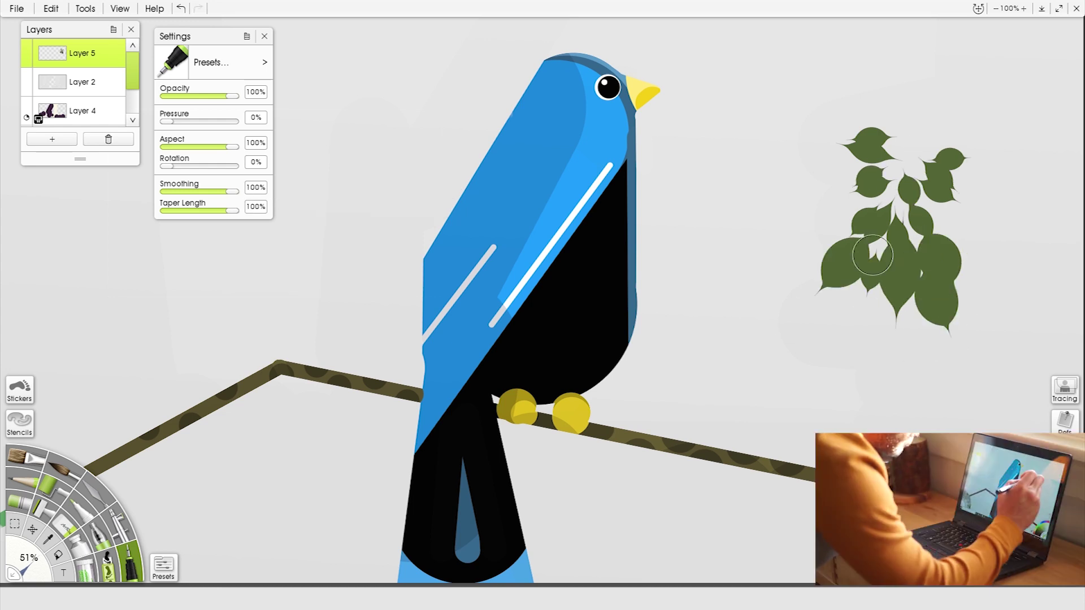
- Extend the leaf cluster with further dark and mid-green leaves around and over the first ones
drag(870, 263, 846, 347)
drag(882, 230, 874, 299)
drag(885, 218, 827, 276)
drag(888, 186, 816, 225)
drag(906, 191, 924, 272)
drag(930, 111, 846, 148)
mouse_move(939, 199)
mouse_down()
mouse_move(964, 260)
mouse_move(925, 293)
mouse_up()
drag(910, 206, 883, 268)
- Layer brighter green leaves over the cluster and continue the foliage up to the canvas's upper edge
drag(901, 161, 854, 215)
drag(955, 135, 978, 236)
drag(941, 121, 904, 197)
drag(956, 90, 1002, 171)
drag(918, 80, 852, 122)
drag(955, 85, 919, 161)
drag(941, 68, 1002, 161)
mouse_move(951, 51)
mouse_down()
mouse_move(942, 133)
mouse_move(895, 148)
mouse_up()
drag(958, 69, 1006, 135)
mouse_move(969, 35)
mouse_down()
mouse_move(1001, 88)
mouse_move(955, 72)
mouse_up()
mouse_move(927, 35)
mouse_down()
mouse_move(932, 76)
mouse_move(963, 77)
mouse_up()
- Switch to a pale green and add highlight leaves at the upper and lower ends of the foliage
click(1039, 507)
drag(982, 40, 978, 80)
drag(995, 35, 1027, 57)
drag(905, 37, 894, 71)
drag(961, 262, 968, 312)
drag(933, 329, 941, 421)
mouse_move(904, 307)
mouse_down()
mouse_move(907, 361)
mouse_move(881, 410)
mouse_up()
- Switch to red and paint three round berries on the foliage's lower left edge, each with a small dark spot
click(1074, 452)
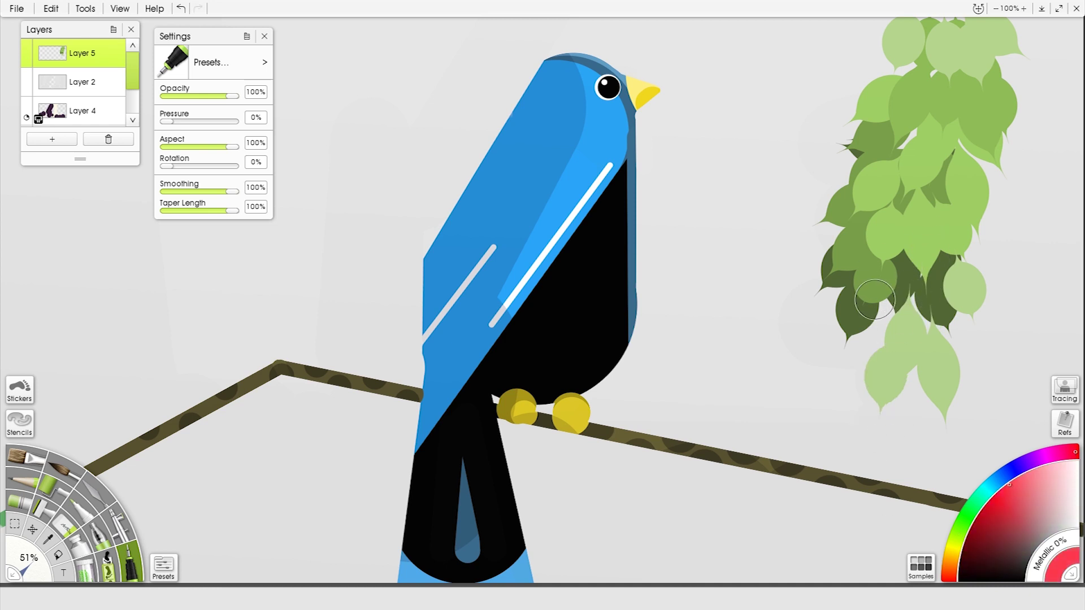
click(837, 313)
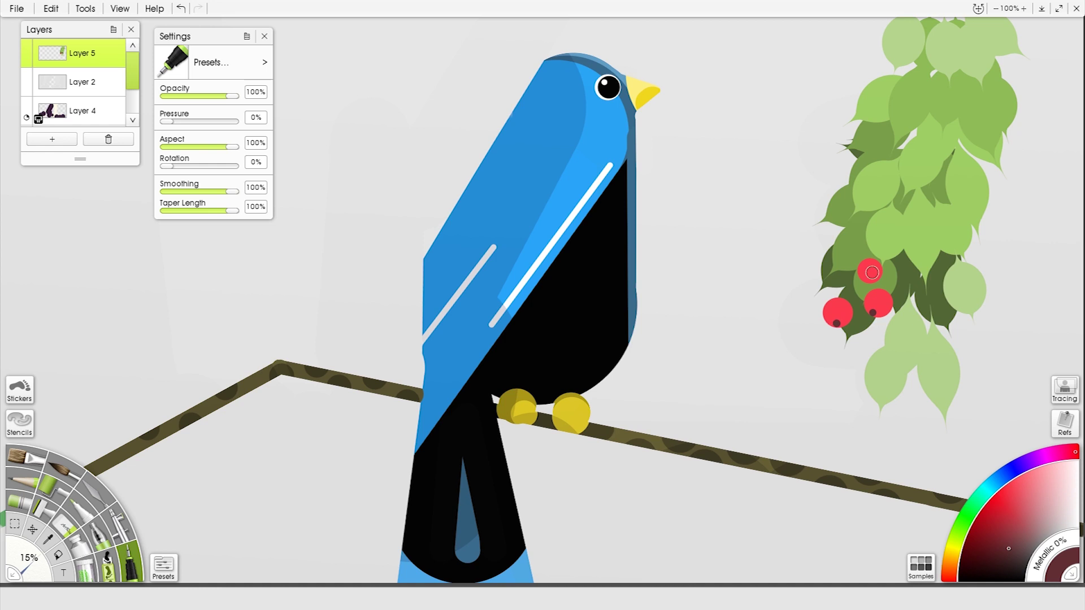
- Choose a dark green with the brush size at 8% and start adding fine lines to the foliage around the berries
click(958, 534)
click(1012, 546)
drag(883, 288, 866, 334)
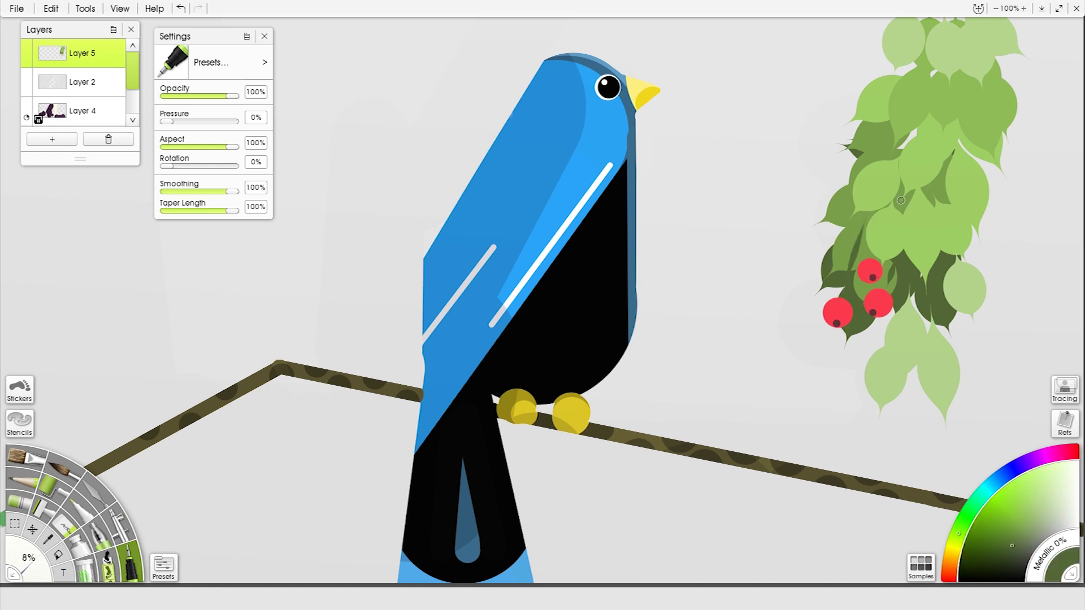